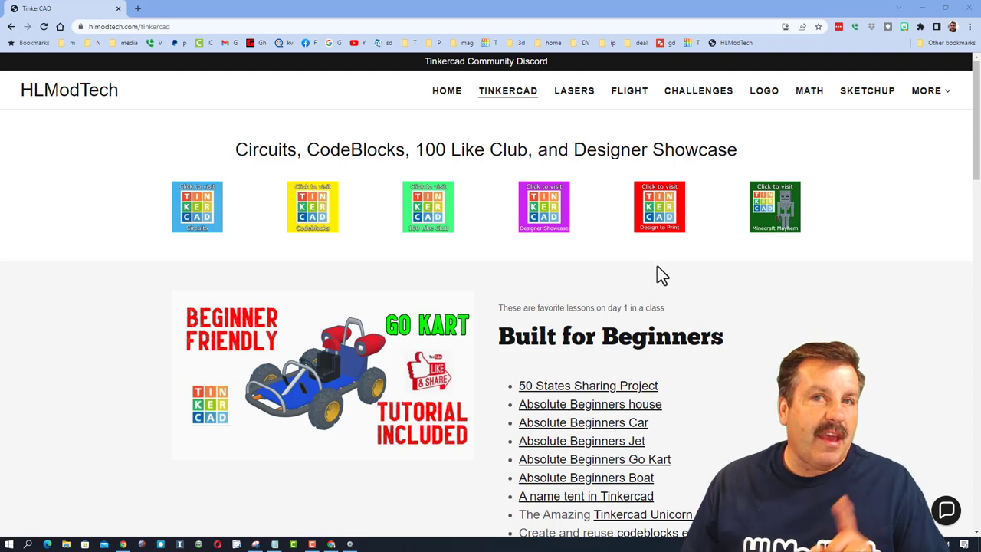
# Open and close the HLModTech contact chat, then switch to the Tinkercad dashboard window.
pyautogui.click(946, 511)
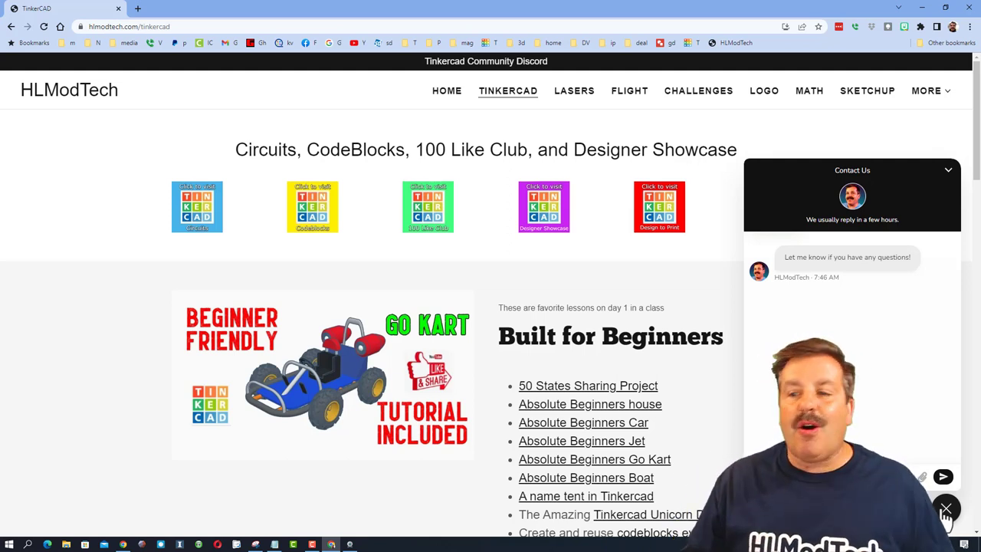
pyautogui.click(945, 515)
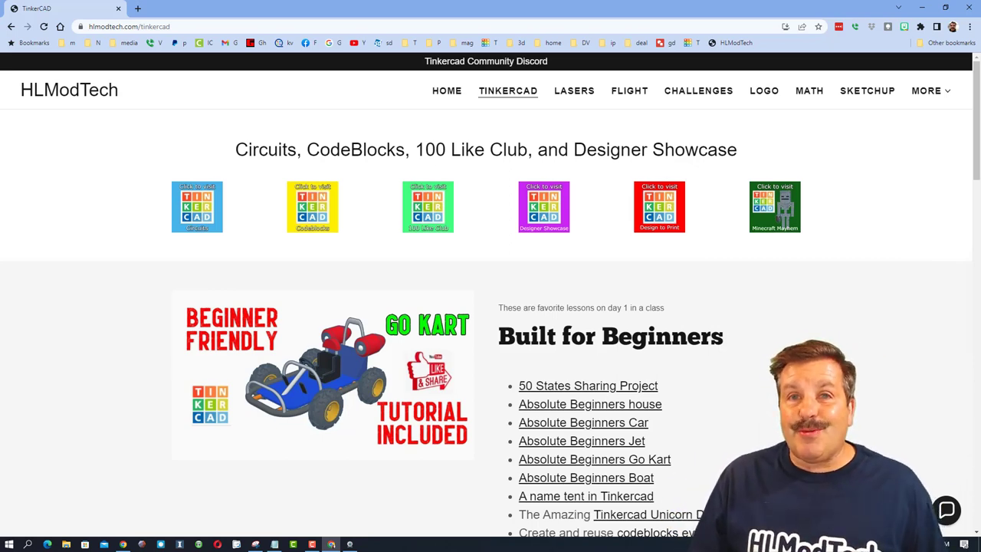
pyautogui.hotkey('alt', 'Tab')
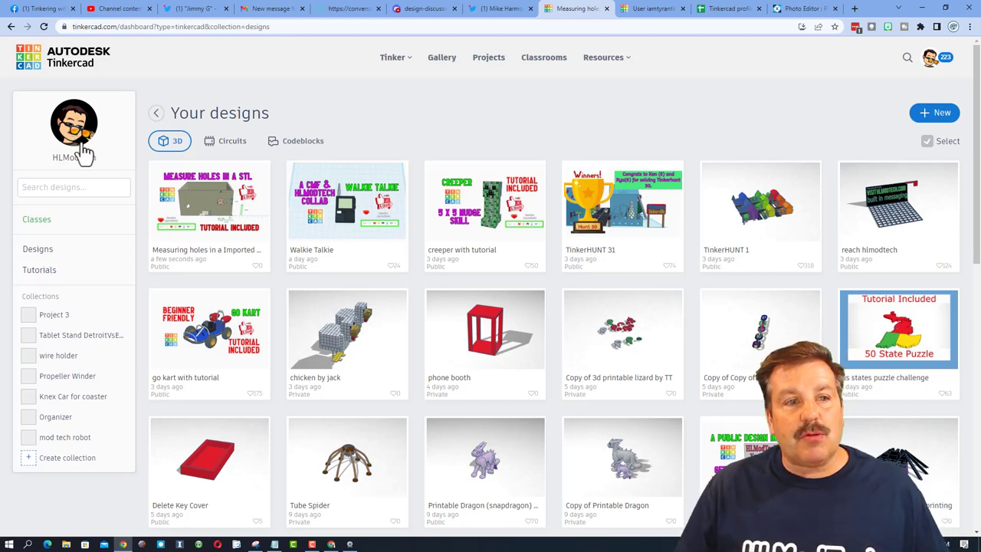
# Check the account's notifications, then return to the dashboard and open the Walkie Talkie design page.
pyautogui.click(929, 61)
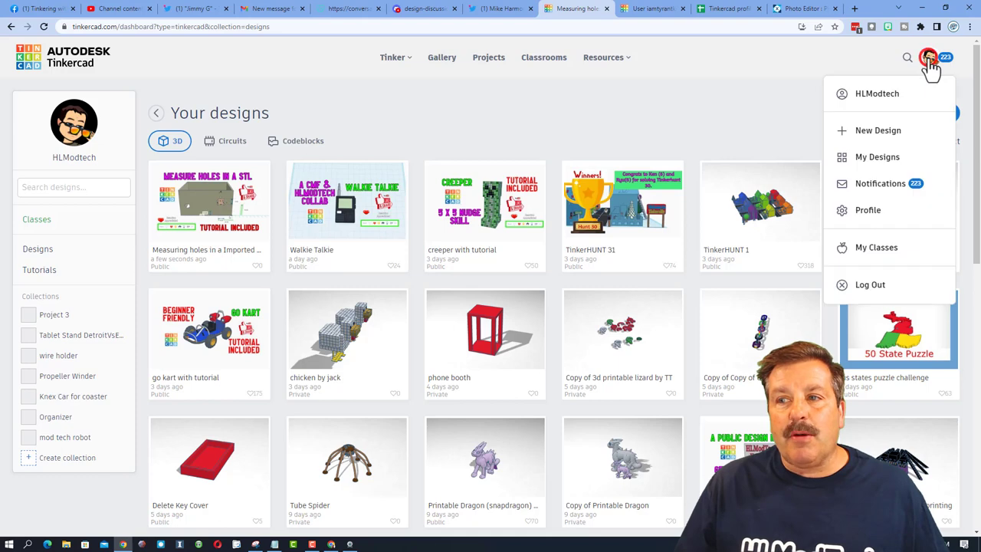
pyautogui.click(881, 188)
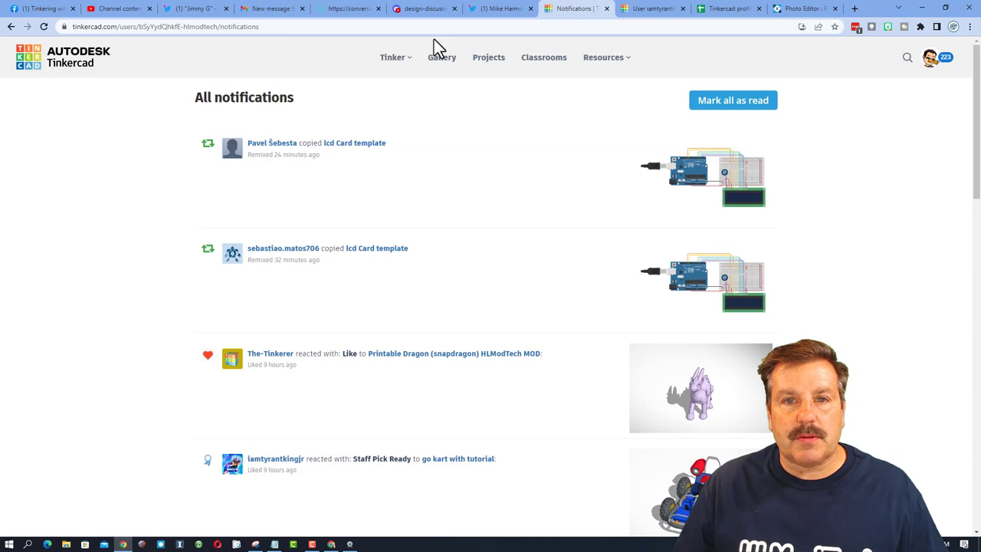
pyautogui.hotkey('alt', 'Left')
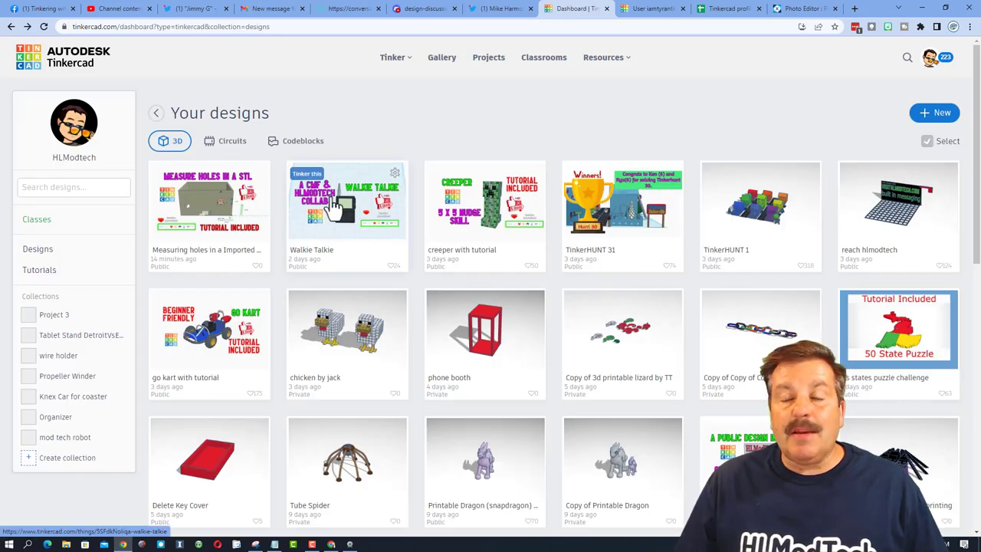
pyautogui.click(346, 217)
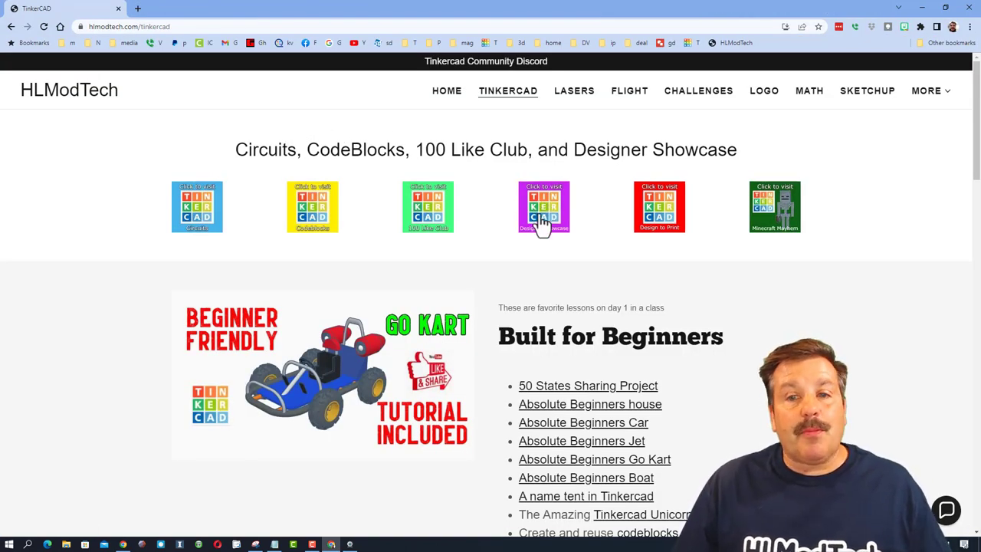
# Find the Walkie Talkie design through Designer Showcase and the creator's profile sorted by Latest.
pyautogui.click(542, 222)
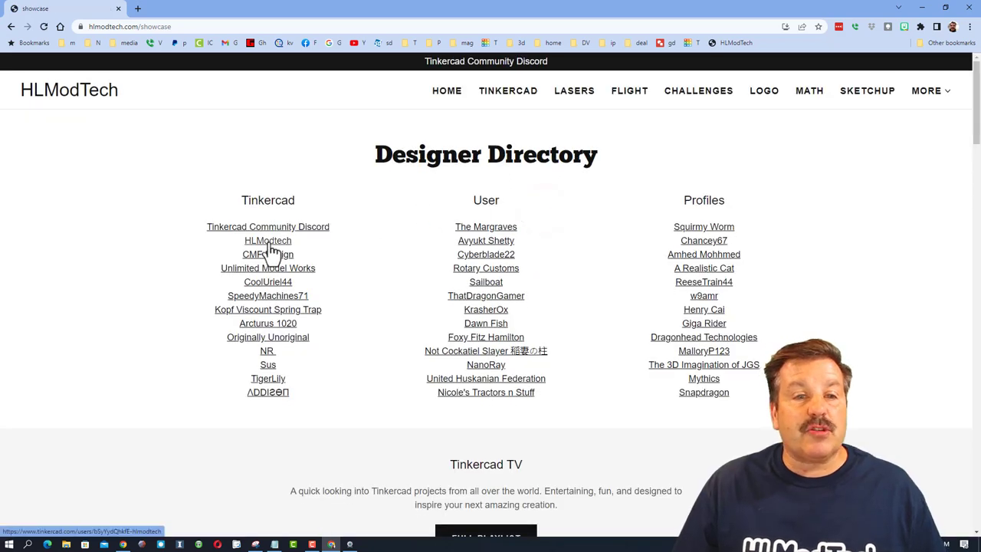
pyautogui.click(268, 241)
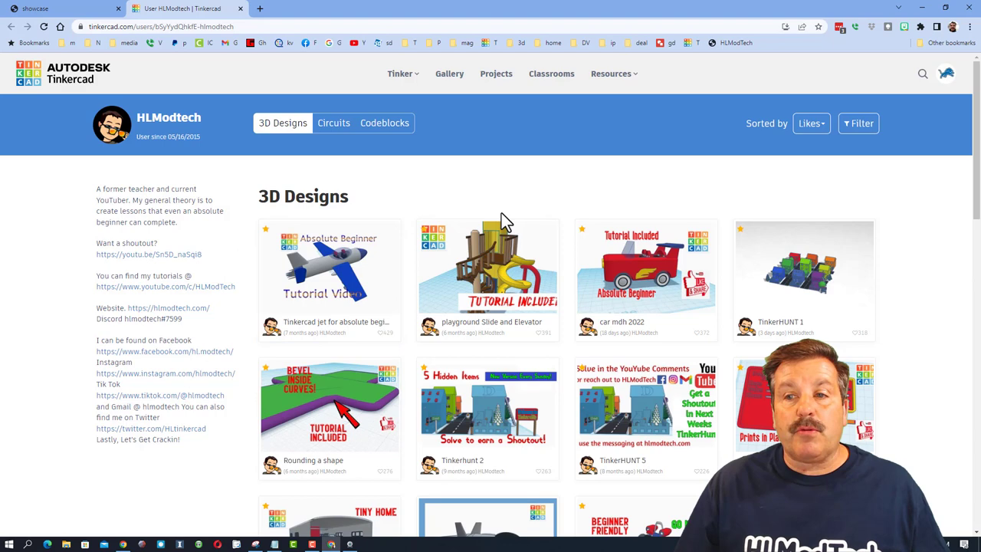
pyautogui.click(811, 128)
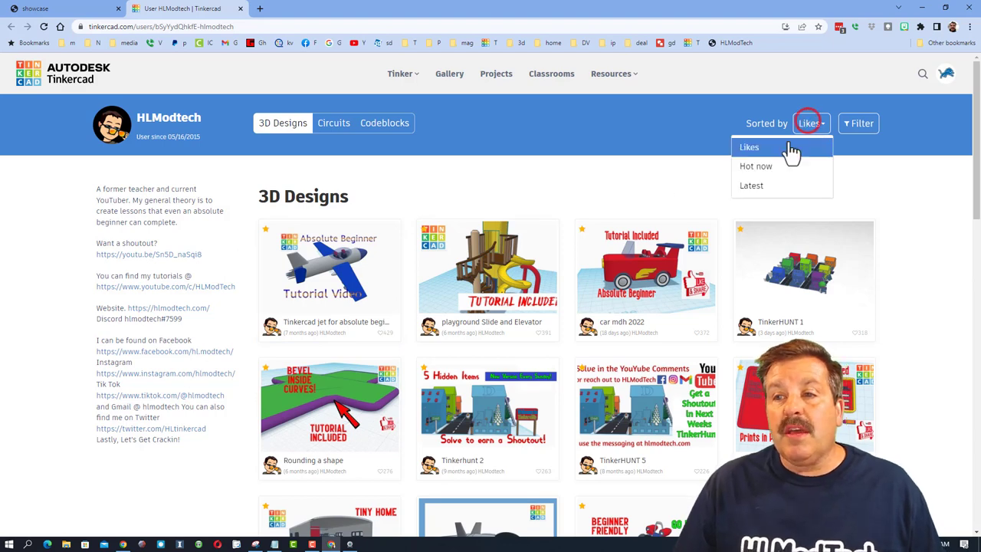
pyautogui.click(753, 186)
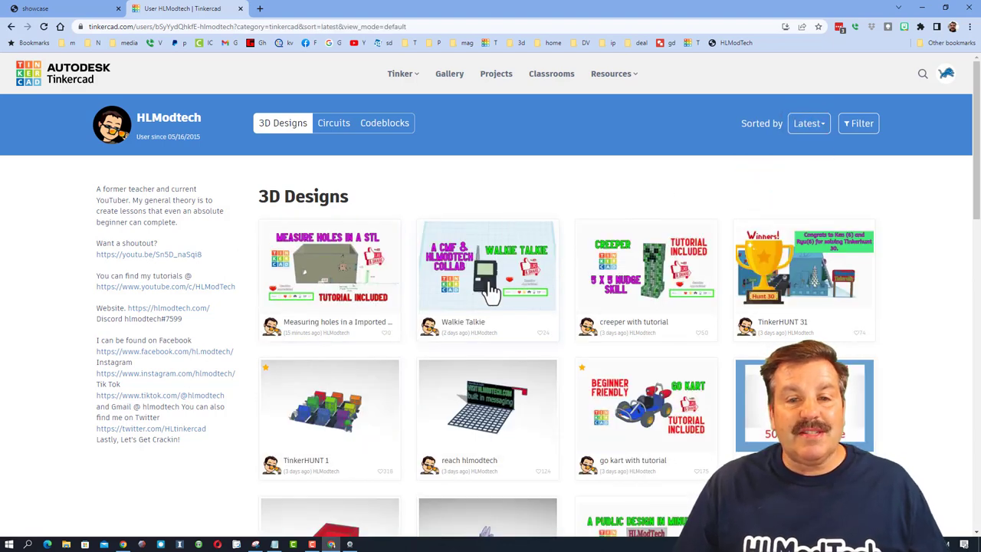
pyautogui.click(490, 285)
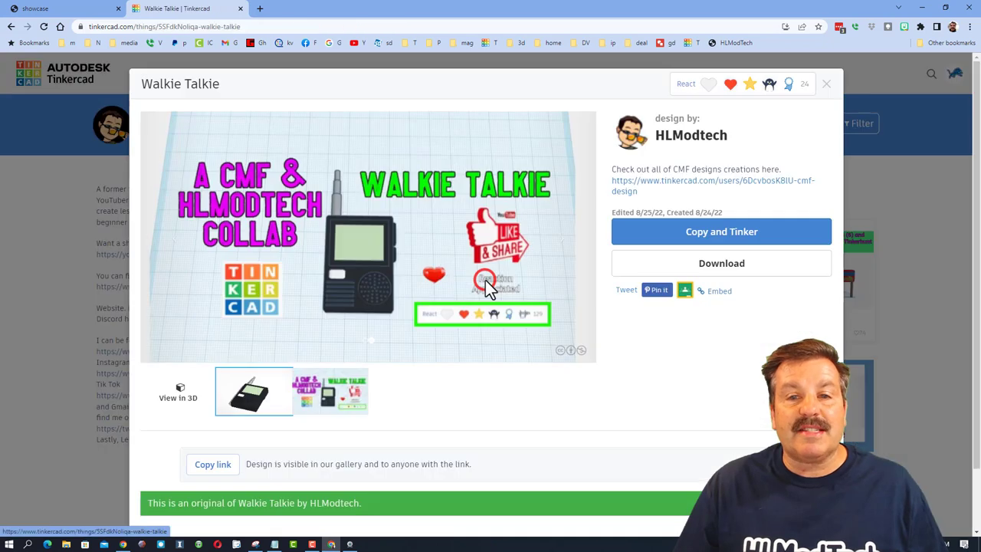
# Give the Walkie Talkie an Awesome star reaction and make an editable copy with Copy and Tinker.
pyautogui.click(732, 85)
pyautogui.click(740, 135)
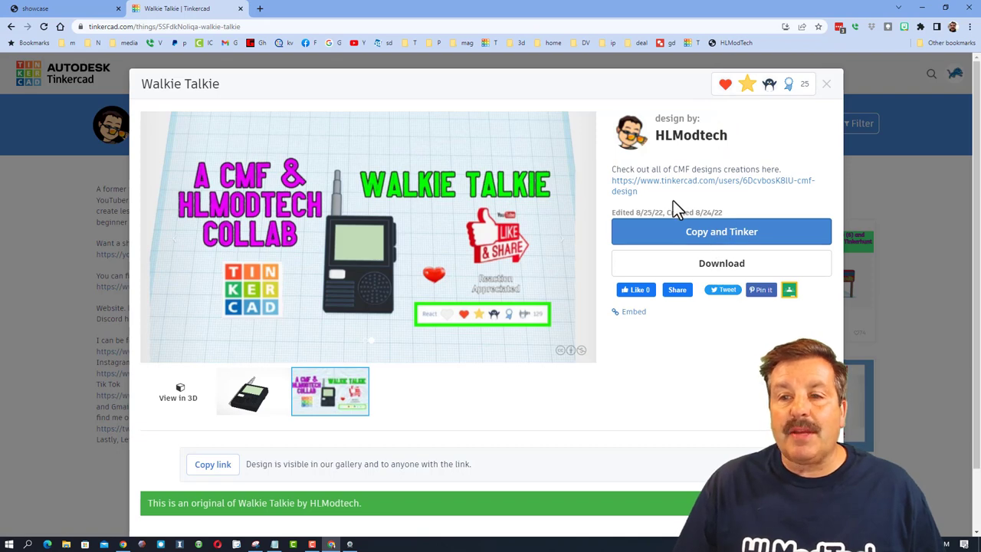
pyautogui.click(690, 241)
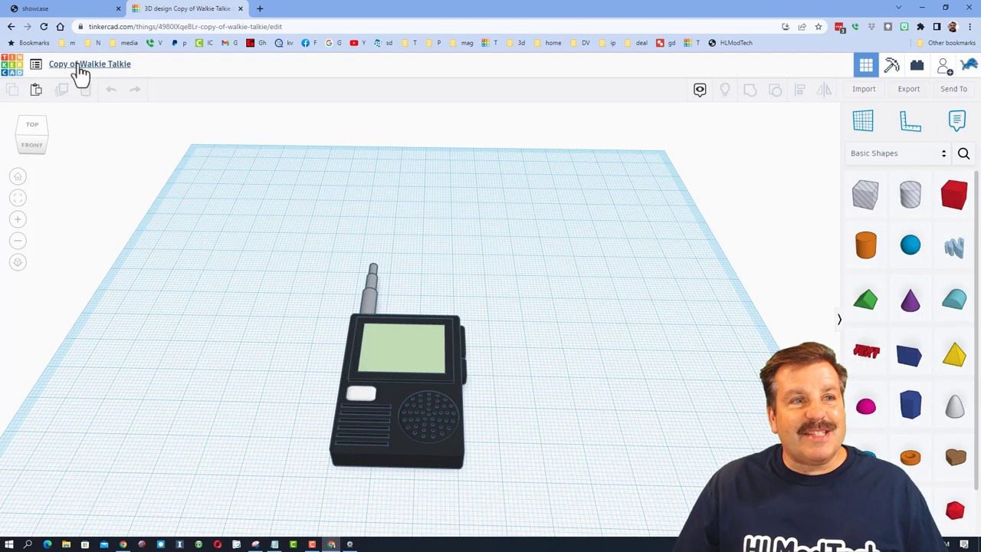
# Rename the copied design, removing 'Copy of' and adding the user's name.
pyautogui.click(77, 68)
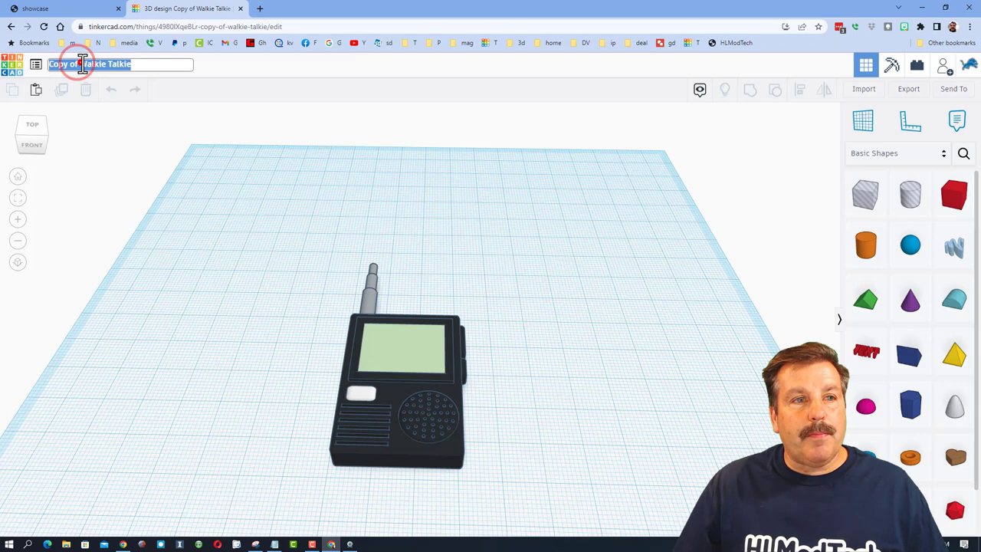
pyautogui.click(82, 64)
pyautogui.press('BackSpace')
pyautogui.press('BackSpace')
pyautogui.press('BackSpace')
pyautogui.press('BackSpace')
pyautogui.press('BackSpace')
pyautogui.press('BackSpace')
pyautogui.press('BackSpace')
pyautogui.press('BackSpace')
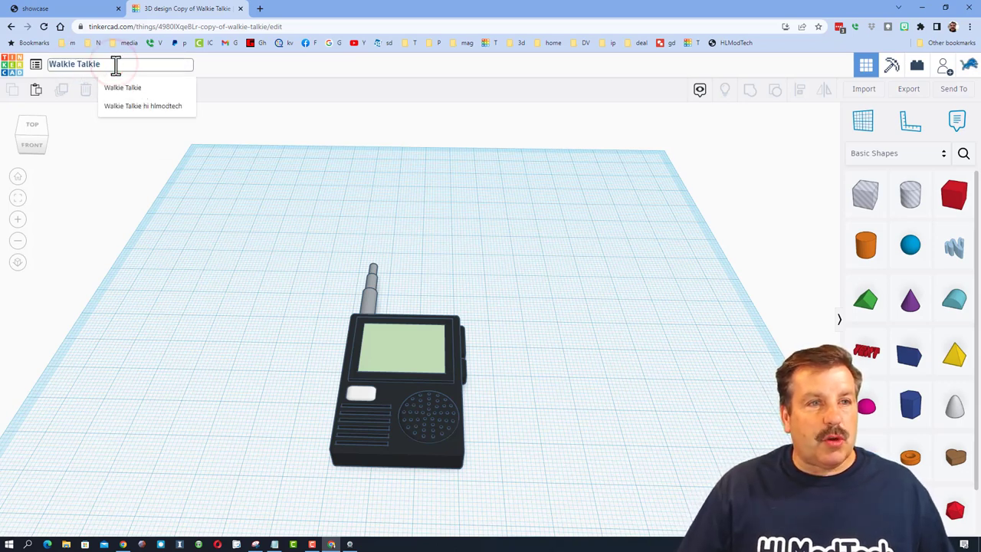
pyautogui.write('mike')
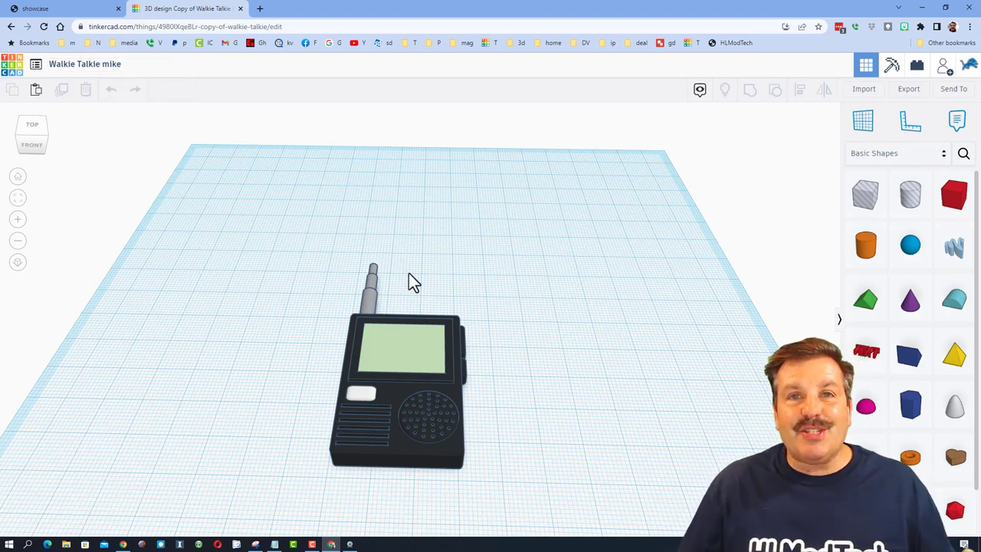
# Pin a blank note beside the walkie talkie, then generate and copy a new collaboration link.
pyautogui.click(957, 120)
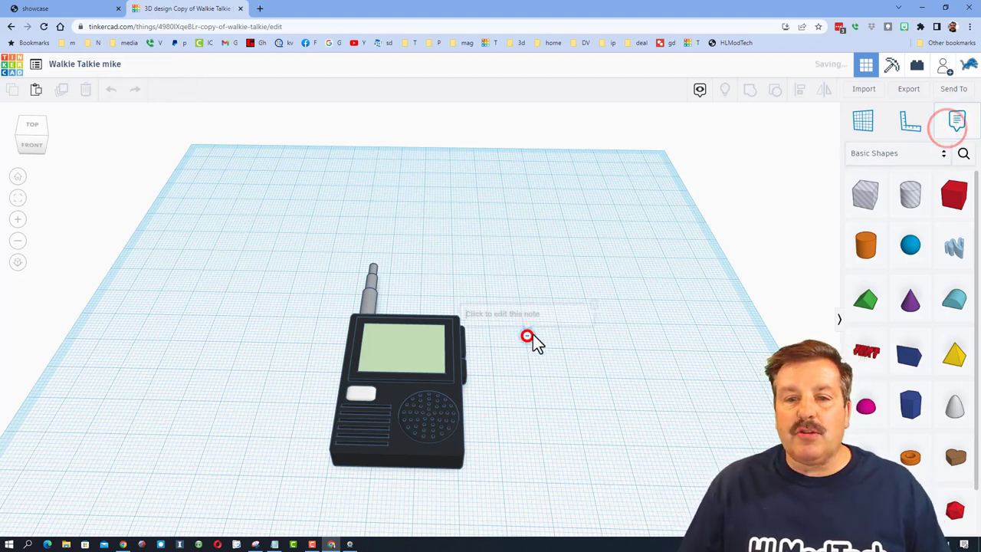
pyautogui.click(527, 335)
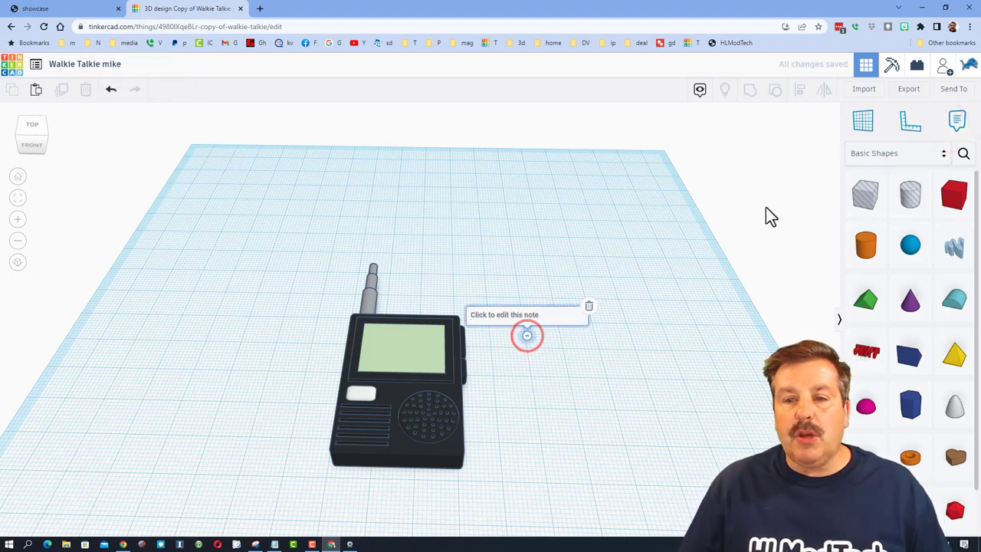
pyautogui.click(944, 69)
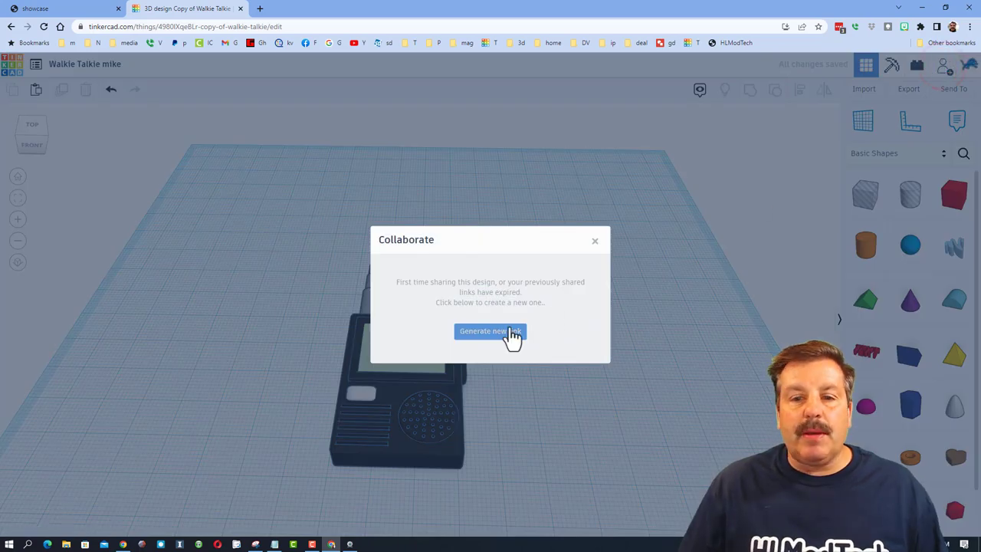
pyautogui.click(510, 331)
pyautogui.click(502, 298)
pyautogui.click(591, 236)
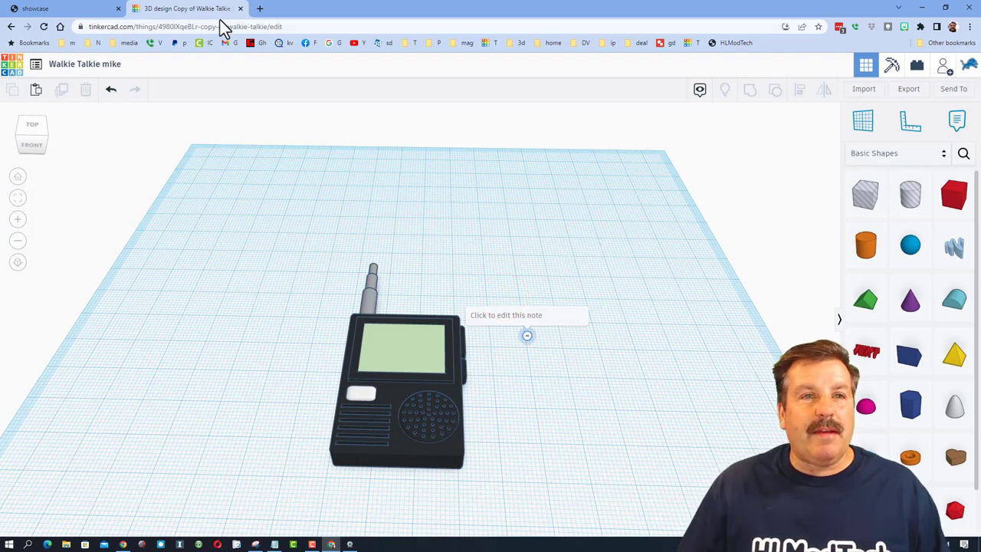
pyautogui.click(12, 67)
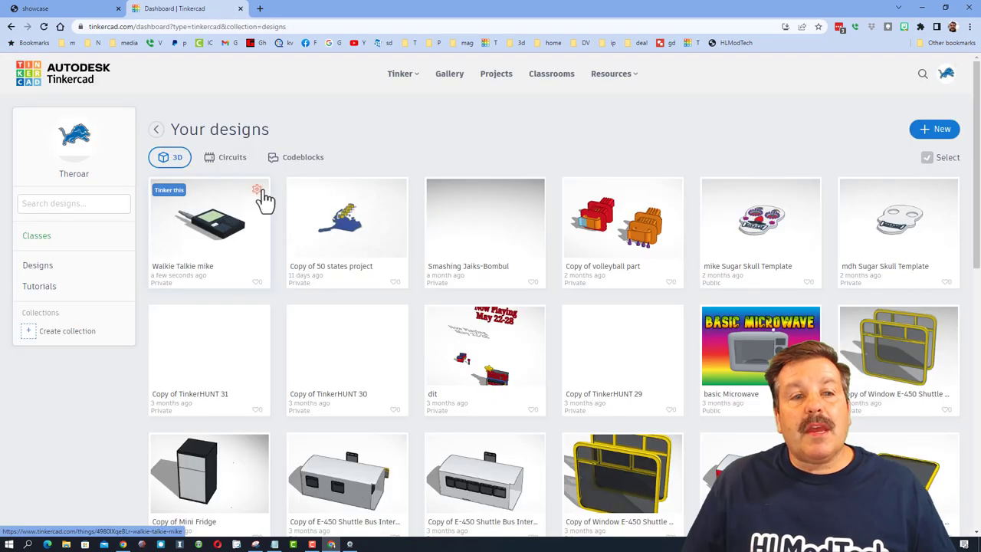
# Write 'share link' followed by the pasted collaboration link into the design's description.
pyautogui.click(257, 190)
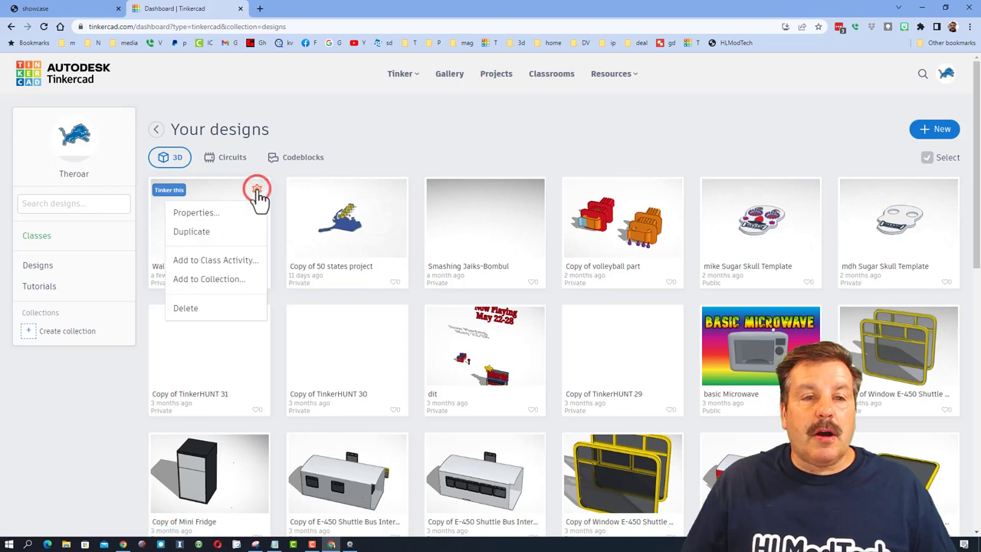
pyautogui.click(198, 213)
pyautogui.click(411, 220)
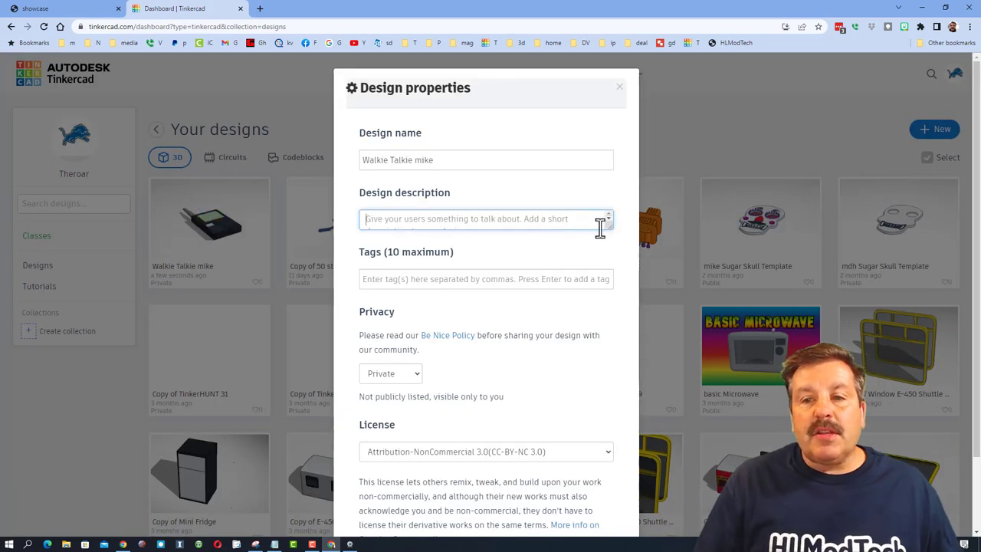
pyautogui.moveTo(607, 226); pyautogui.dragTo(605, 339)
pyautogui.write('share lin')
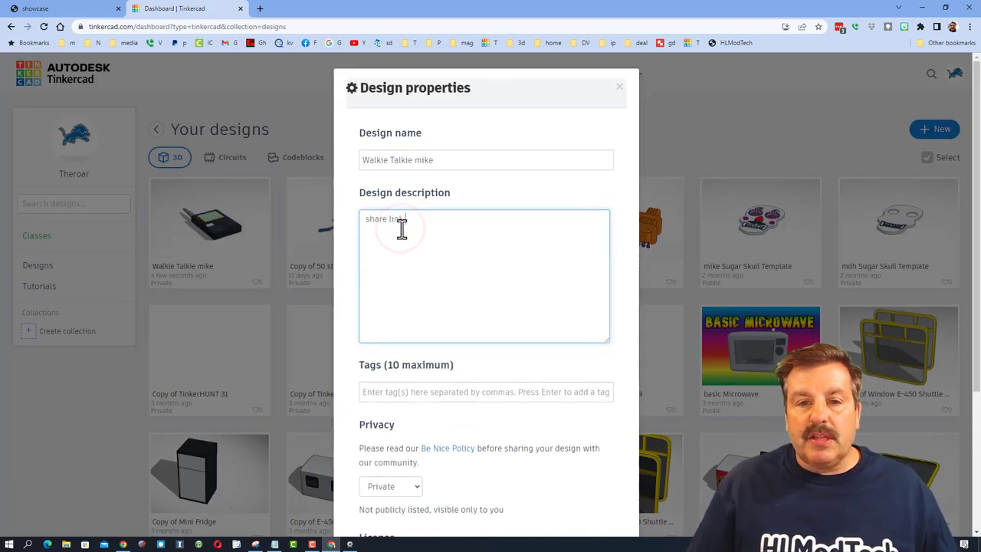
pyautogui.write('k')
pyautogui.hotkey('ctrl', 'v')
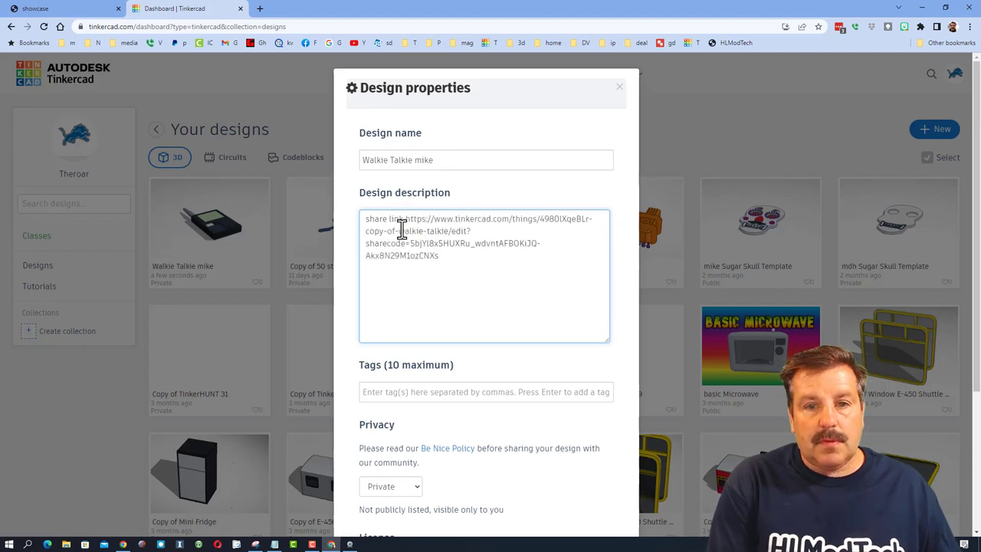
# Set the design's privacy to Public and its license to Attribution-NonCommercial 3.0.
pyautogui.scroll(-2, 437, 283)
pyautogui.click(389, 333)
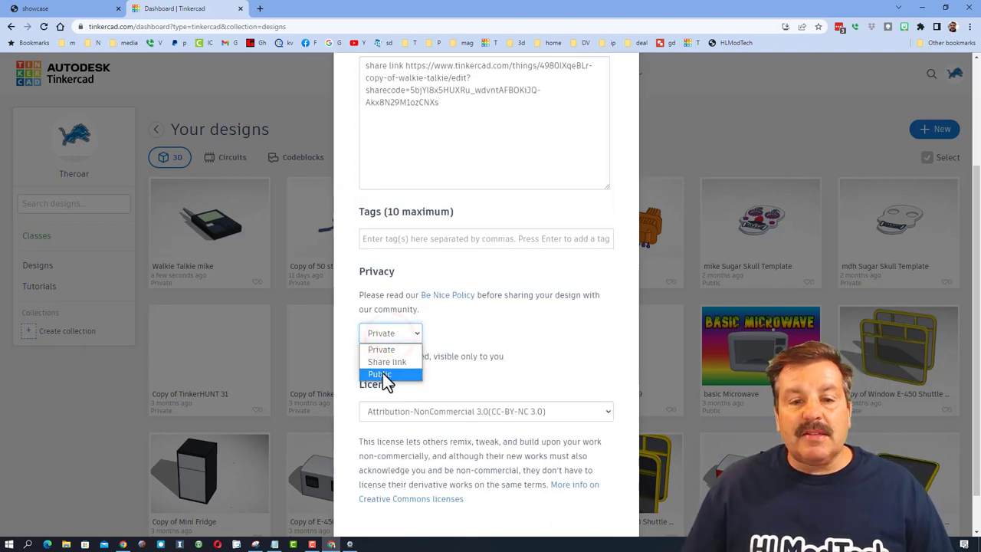
pyautogui.click(381, 374)
pyautogui.scroll(-1, 401, 371)
pyautogui.click(435, 377)
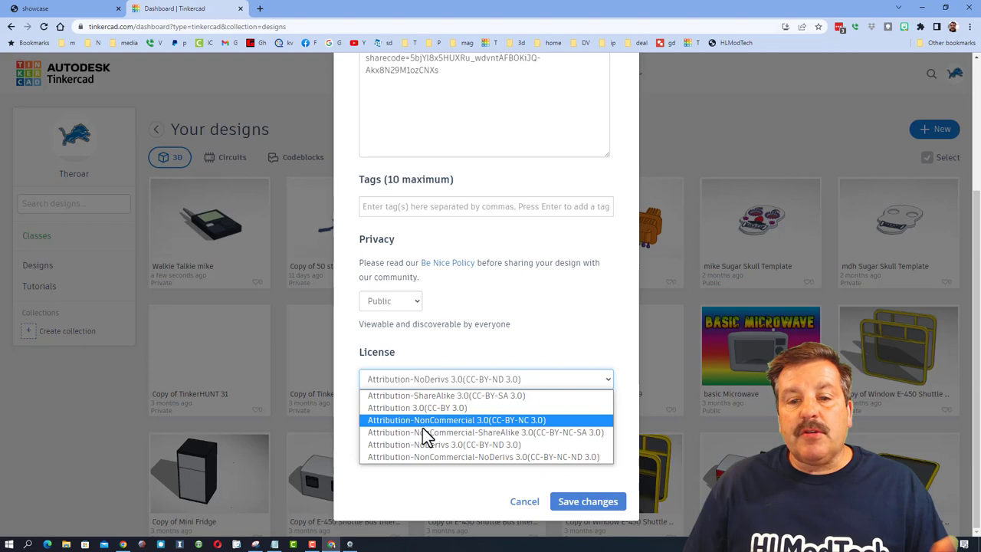
pyautogui.click(427, 420)
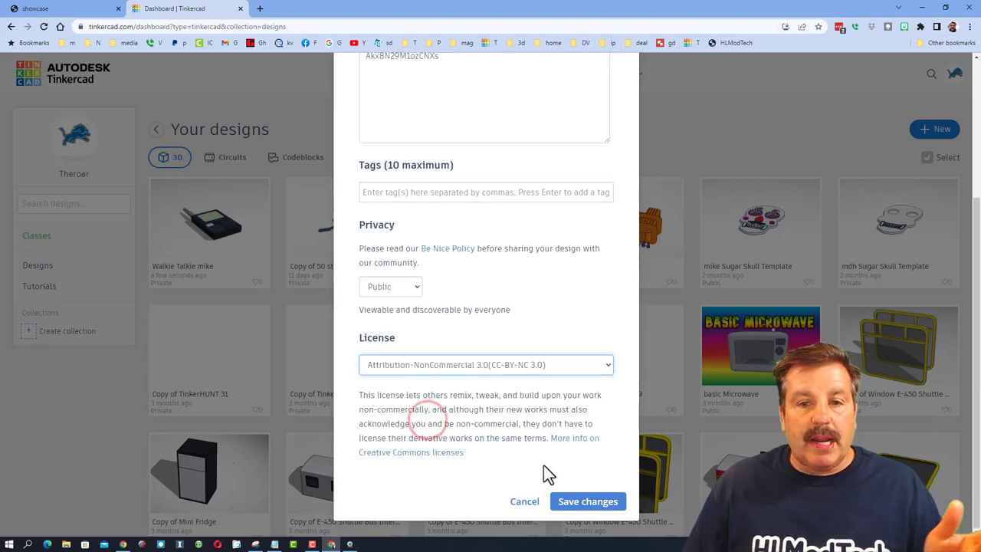
# Save the property changes and view the notifications about the Walkie Talkie copy and reaction.
pyautogui.click(584, 503)
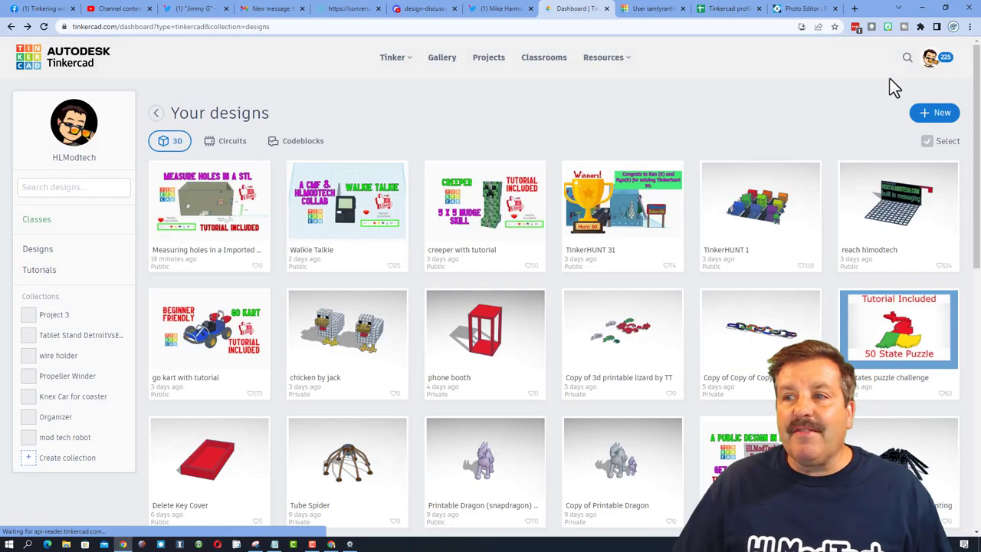
pyautogui.click(929, 61)
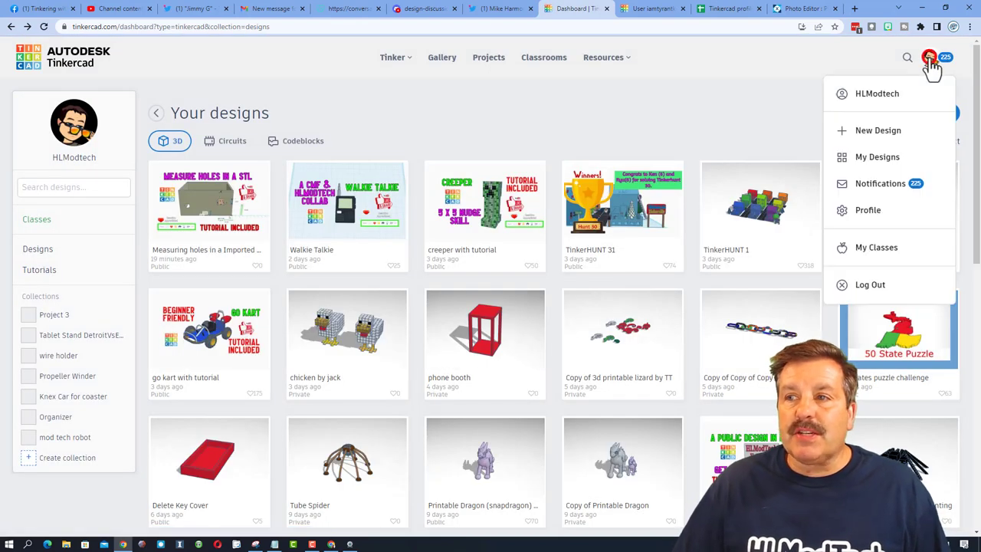
pyautogui.click(874, 181)
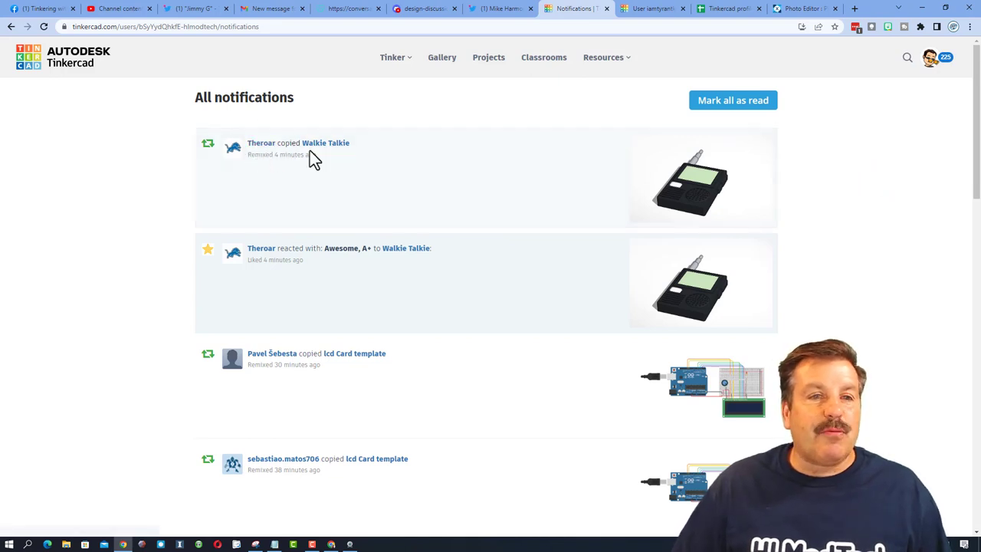
# Open the shared Walkie Talkie mike design in the editor and start a note reading 'Hey'.
pyautogui.click(256, 144)
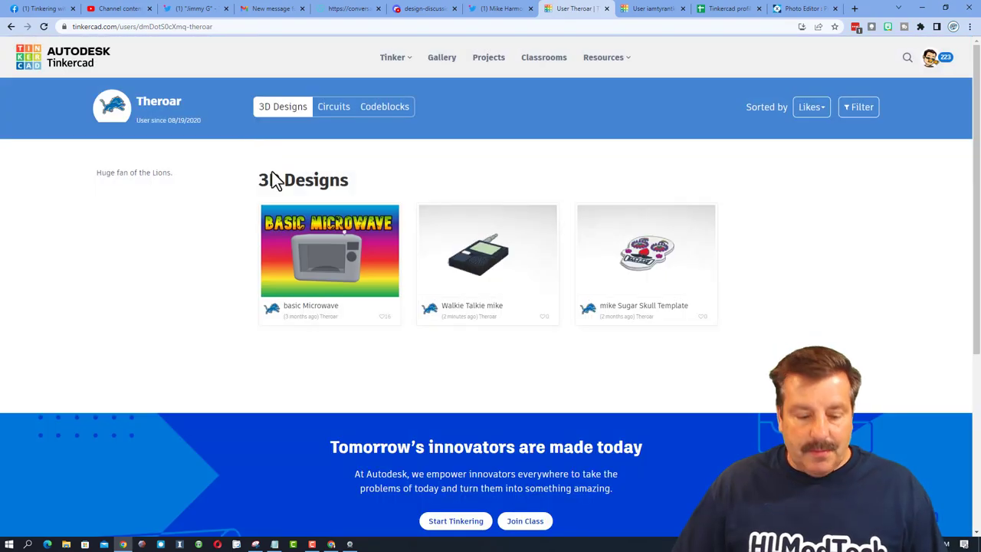
pyautogui.click(502, 268)
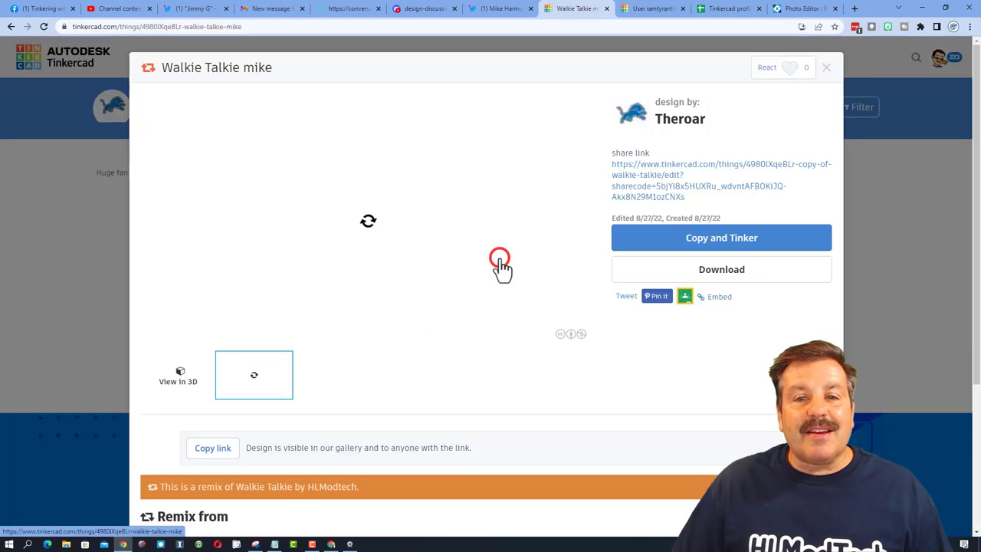
pyautogui.click(663, 181)
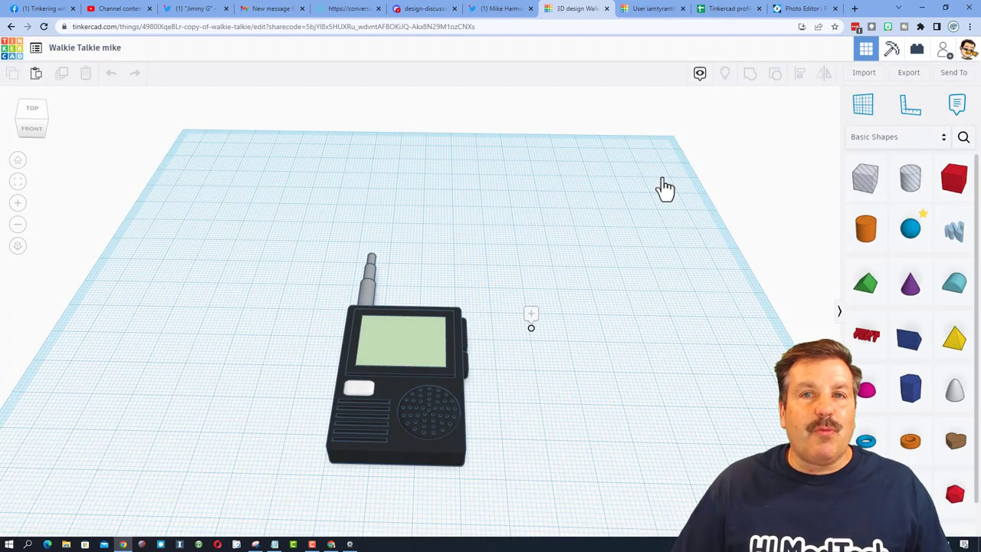
pyautogui.click(537, 314)
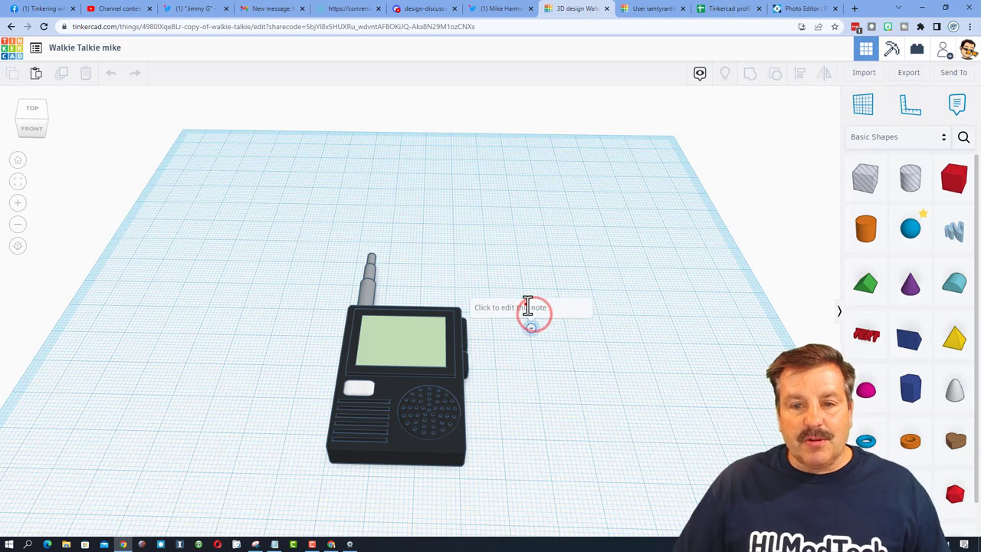
pyautogui.write('Hey Thanks for reaching out')
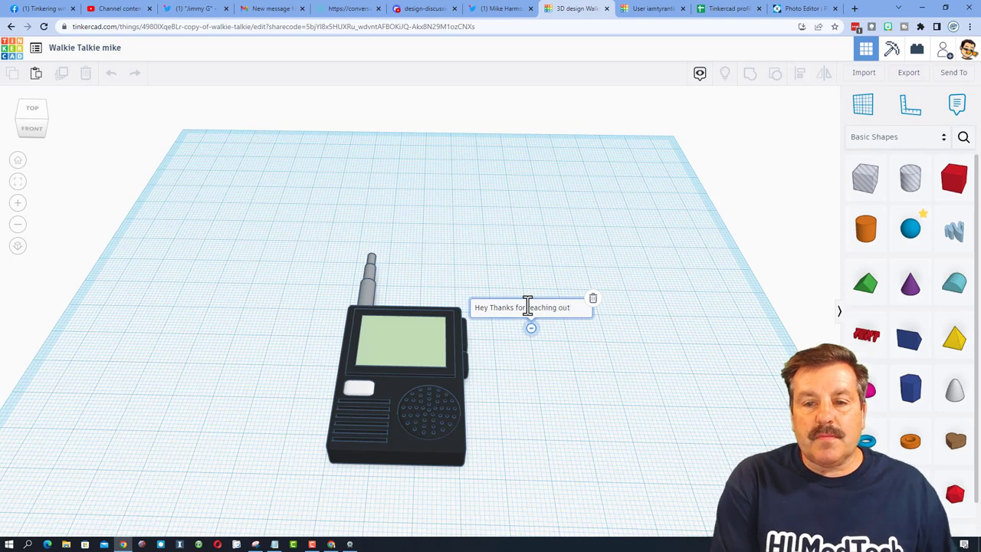
# Finish the note and copy the editor page's address.
pyautogui.press('Return')
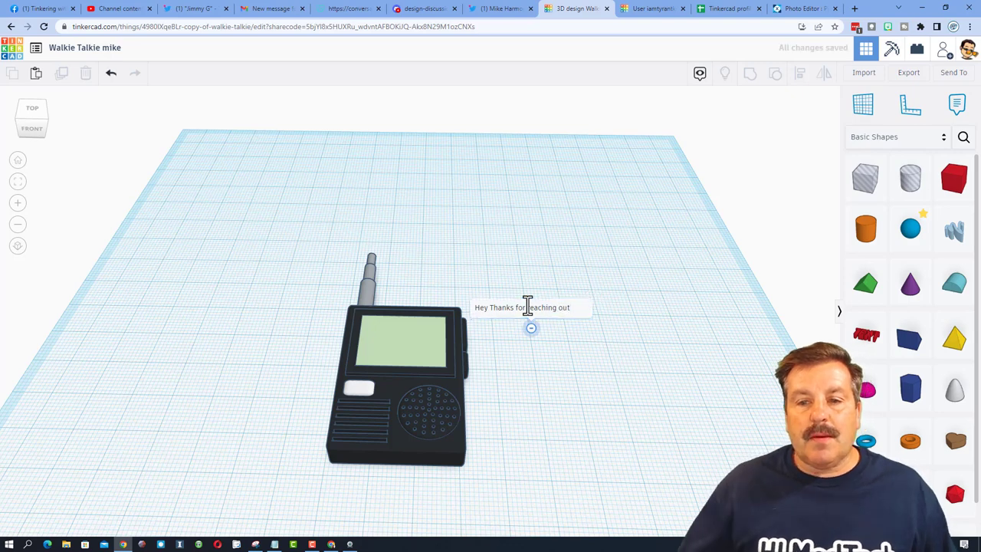
pyautogui.click(475, 26)
pyautogui.rightClick(459, 28)
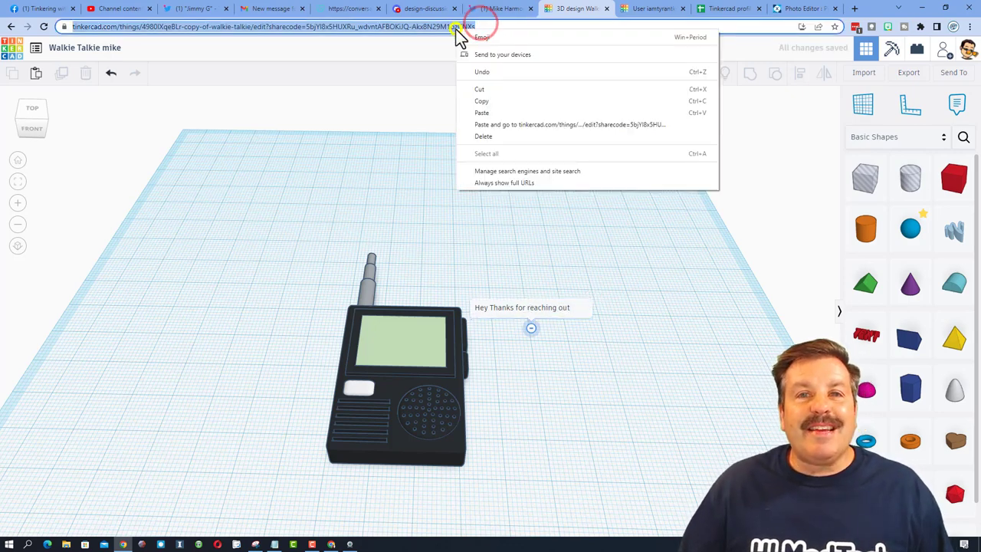
pyautogui.click(480, 104)
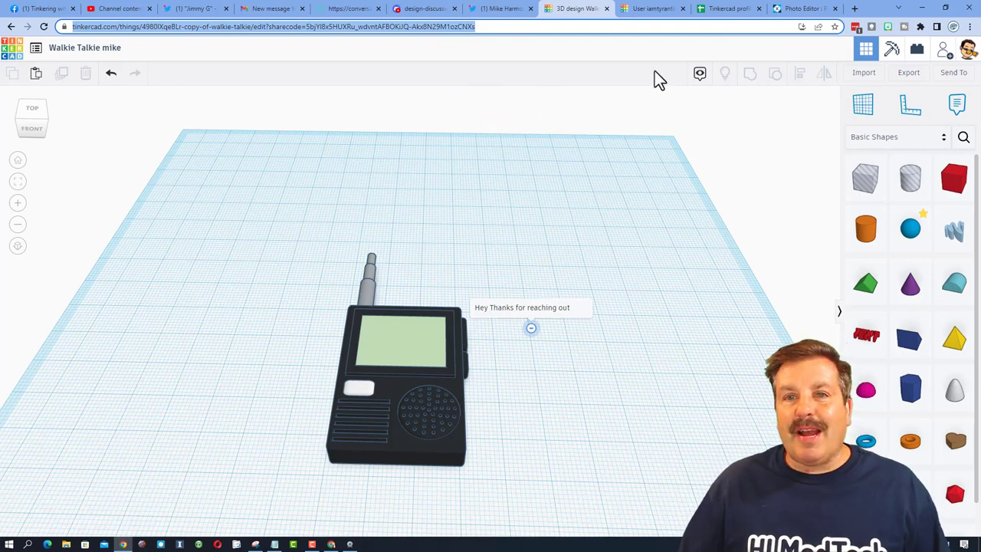
# Bookmark the editor page into the tnk bookmarks folder and begin editing its name.
pyautogui.hotkey('ctrl', 'shift', 'b')
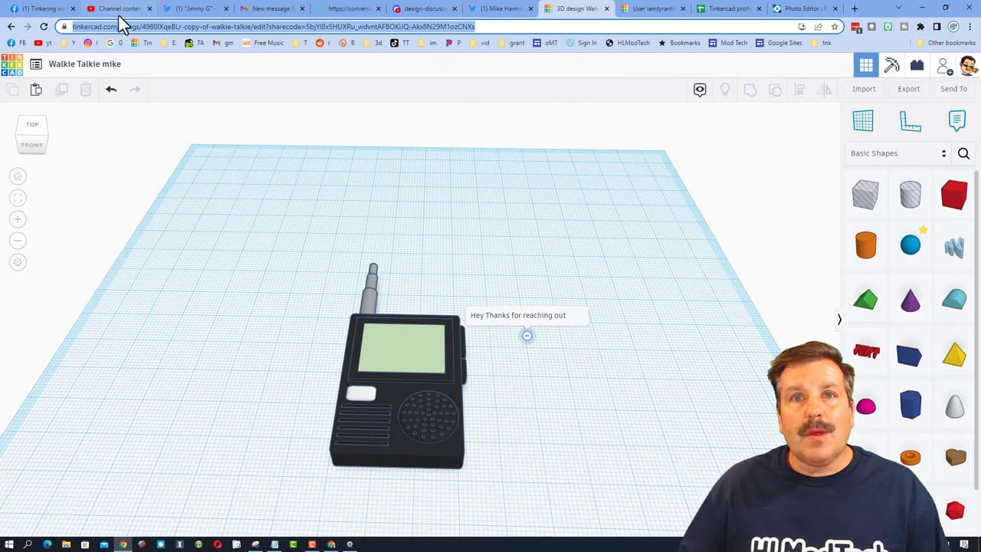
pyautogui.moveTo(64, 28); pyautogui.dragTo(821, 44)
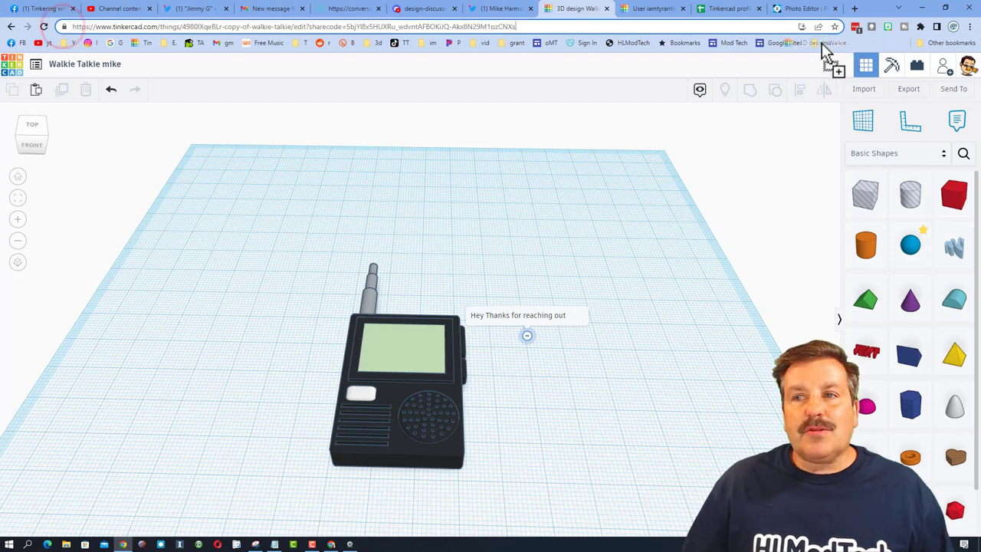
pyautogui.moveTo(824, 45); pyautogui.dragTo(825, 52)
pyautogui.rightClick(830, 59)
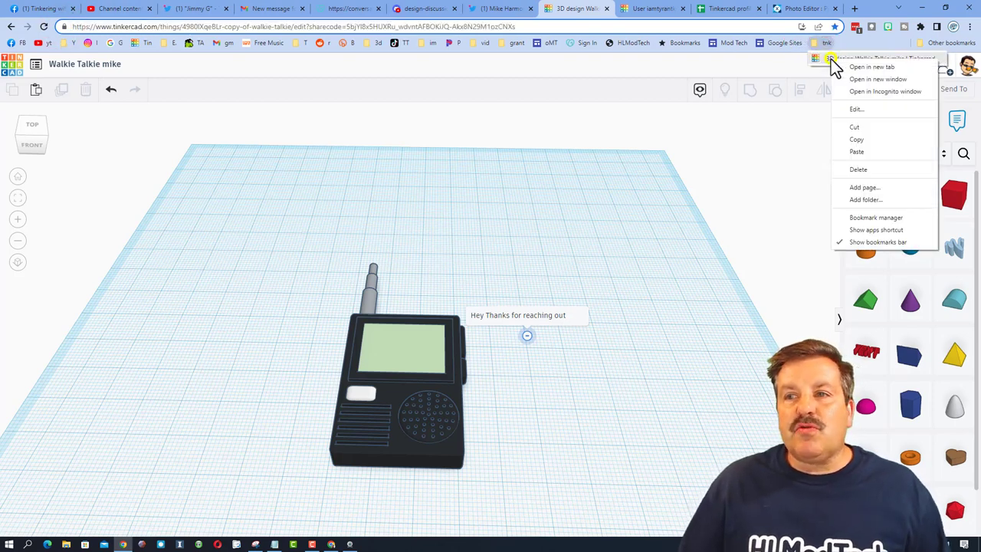
pyautogui.click(857, 112)
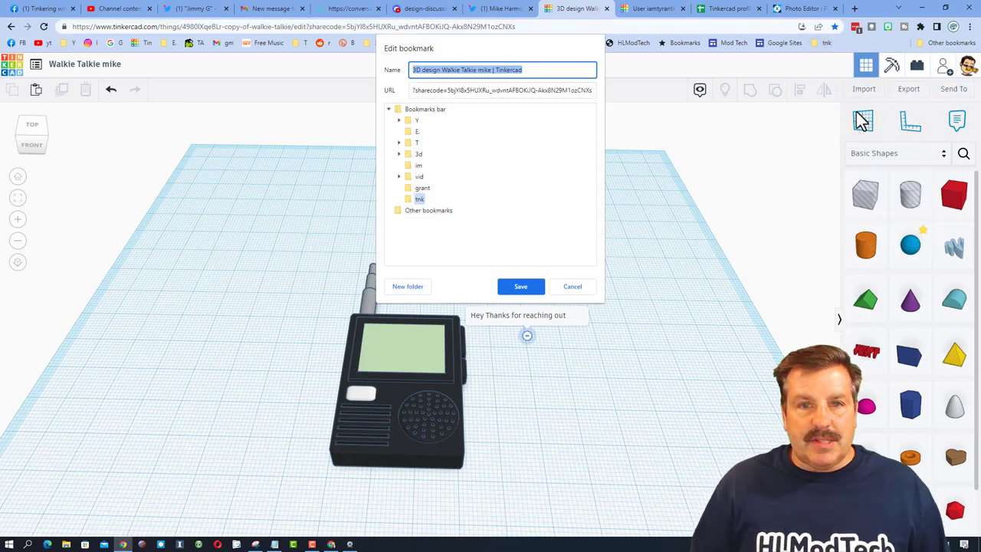
# Save the renamed bookmark, then add a note reading 'make this private' beside the walkie talkie.
pyautogui.write('roar')
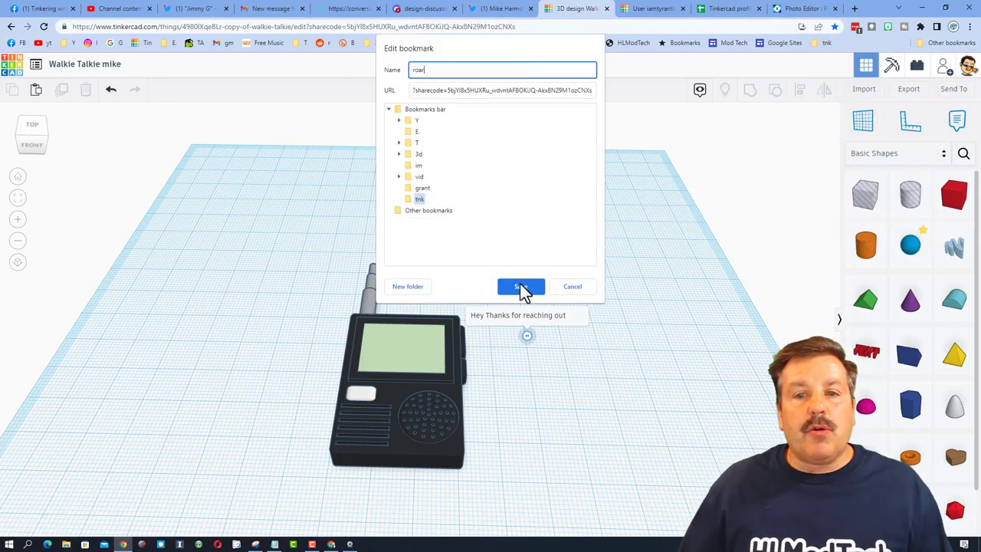
pyautogui.click(520, 286)
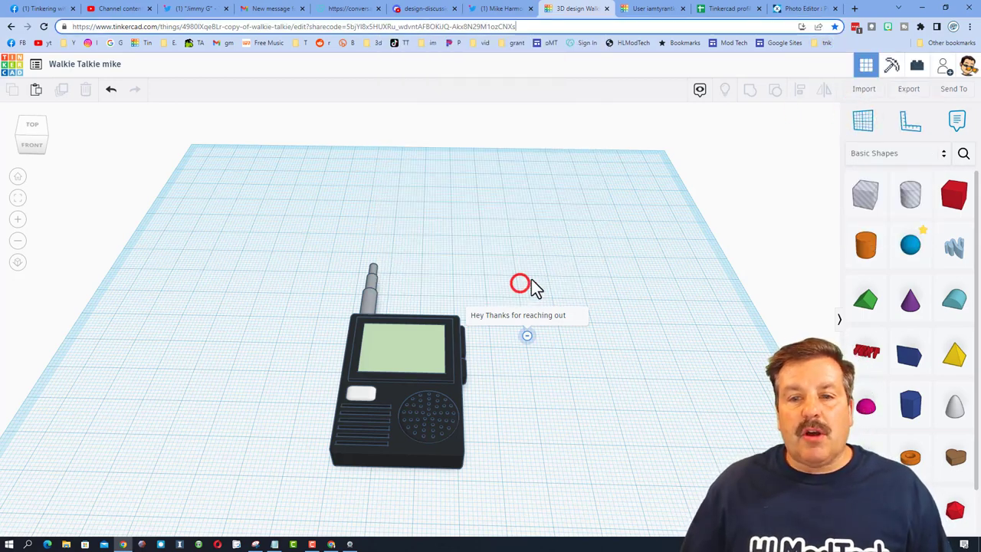
pyautogui.click(956, 121)
pyautogui.click(526, 375)
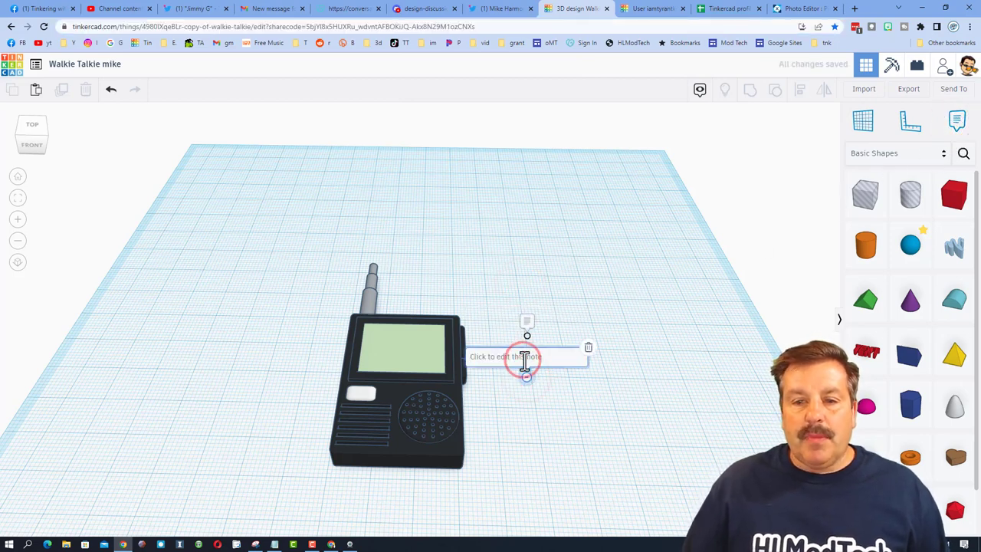
pyautogui.write('make this priva')
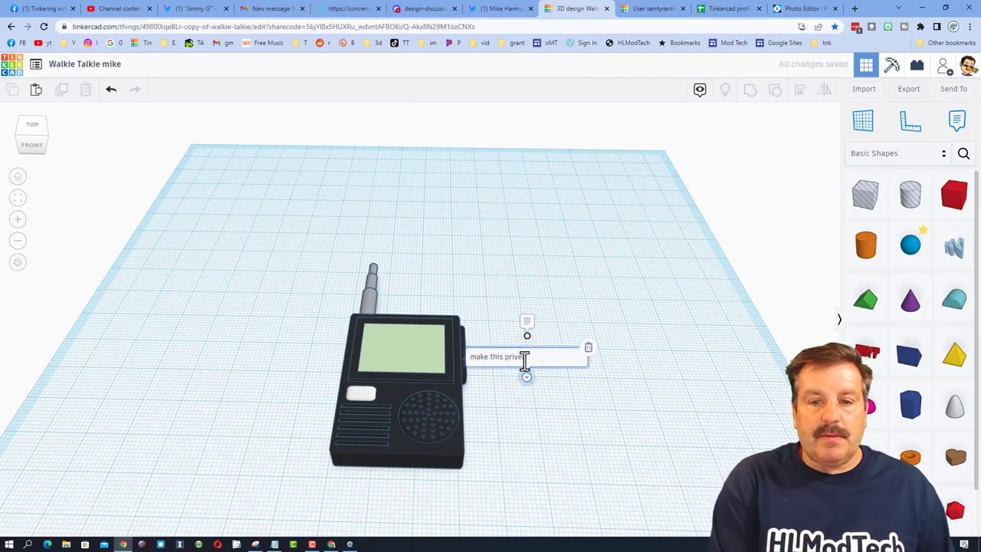
pyautogui.write('te')
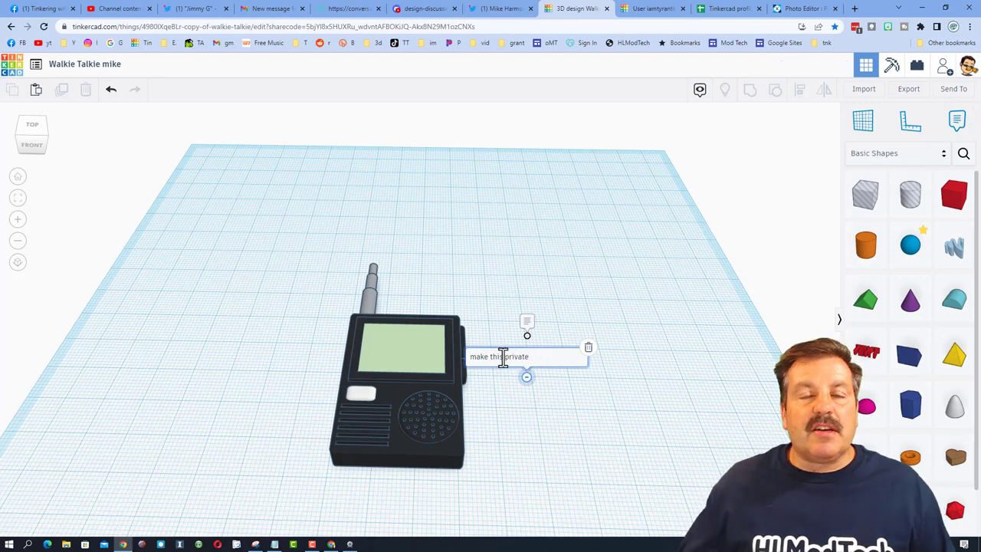
pyautogui.click(541, 268)
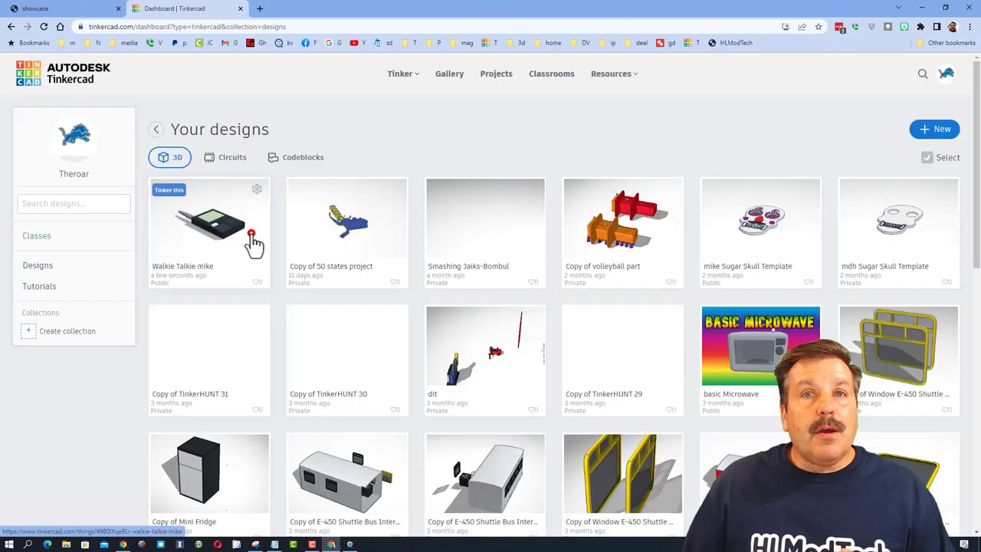
# Set the Walkie Talkie mike design's privacy to Private in its properties and save.
pyautogui.click(250, 242)
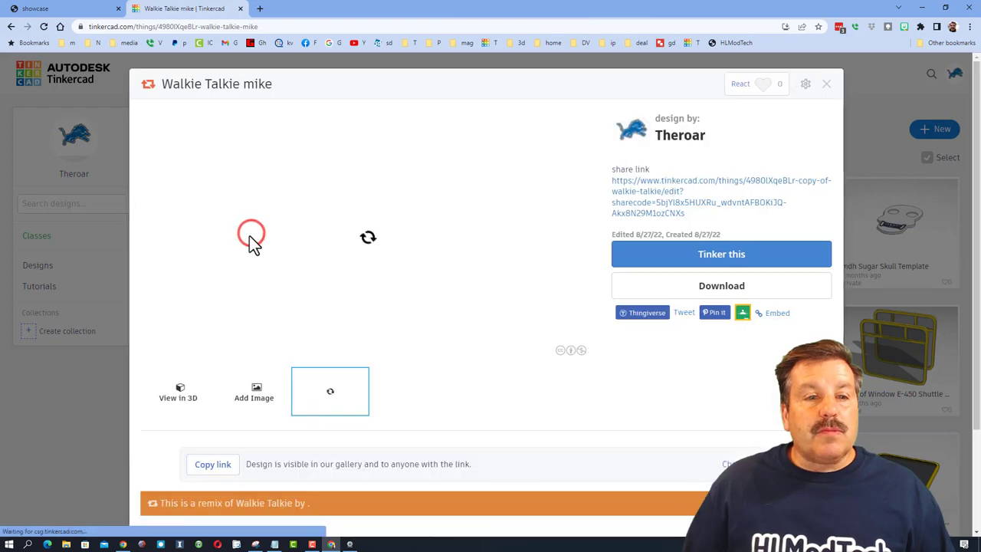
pyautogui.click(806, 84)
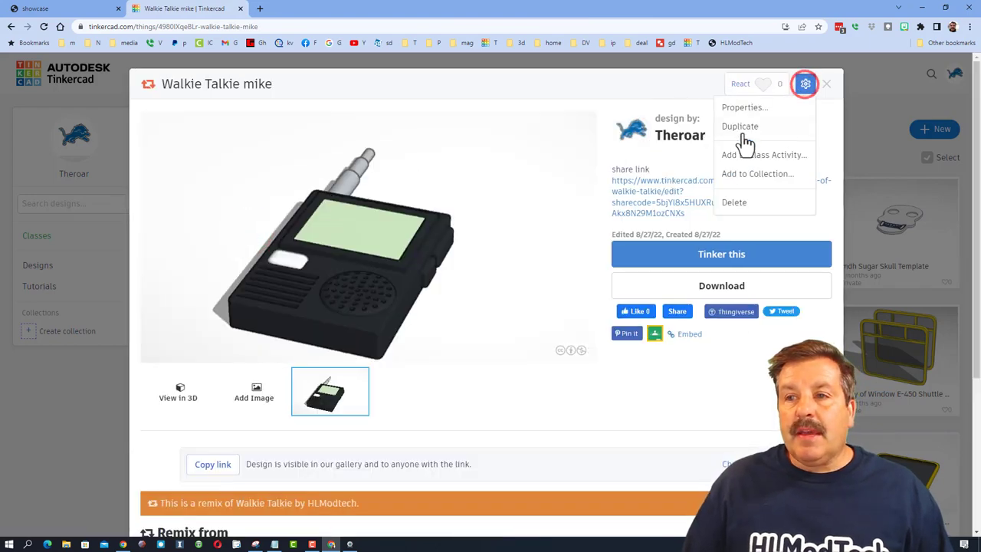
pyautogui.click(742, 104)
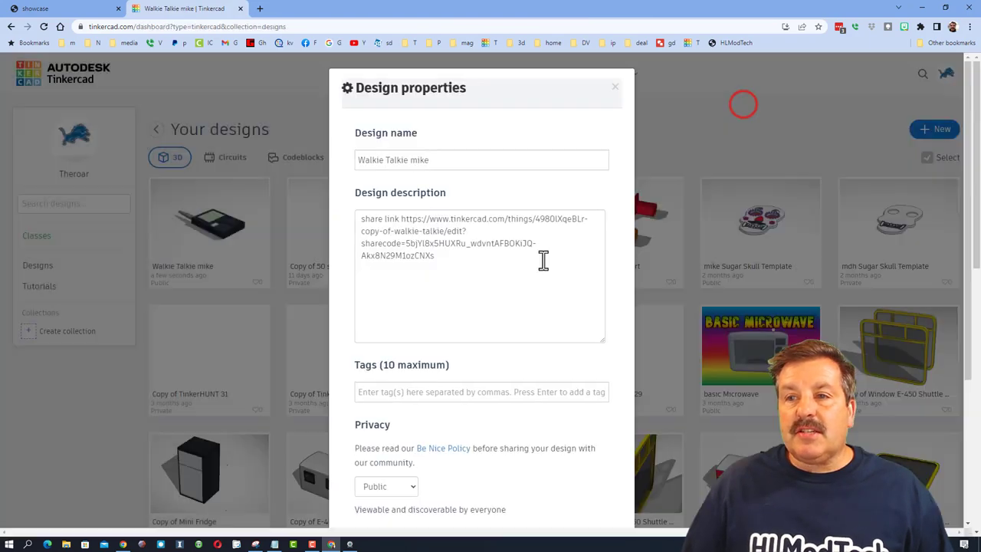
pyautogui.click(379, 485)
pyautogui.click(379, 503)
pyautogui.scroll(-3, 511, 436)
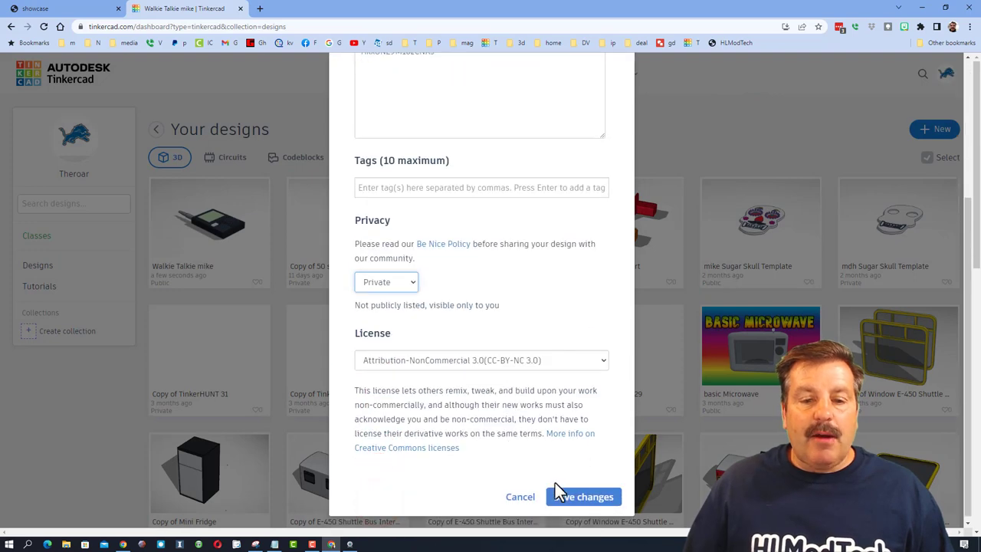
pyautogui.click(563, 494)
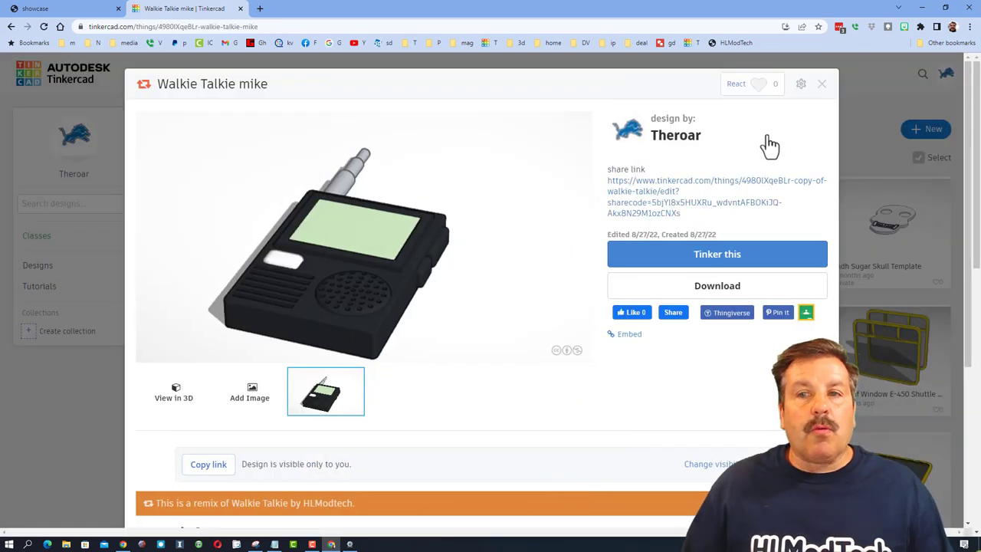
pyautogui.click(821, 85)
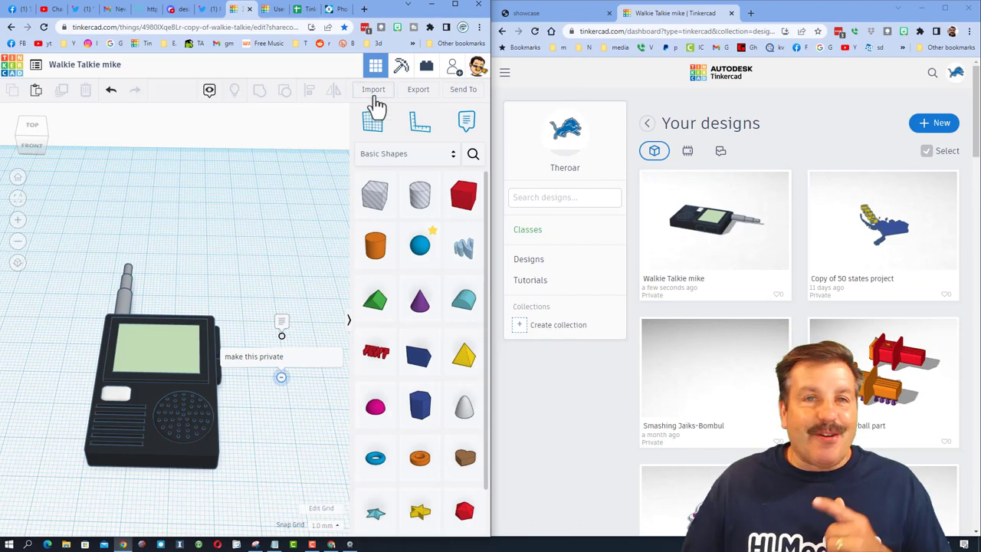
# Open the Walkie Talkie mike design in the editor with Tinker this.
pyautogui.click(737, 236)
pyautogui.scroll(-1, 761, 234)
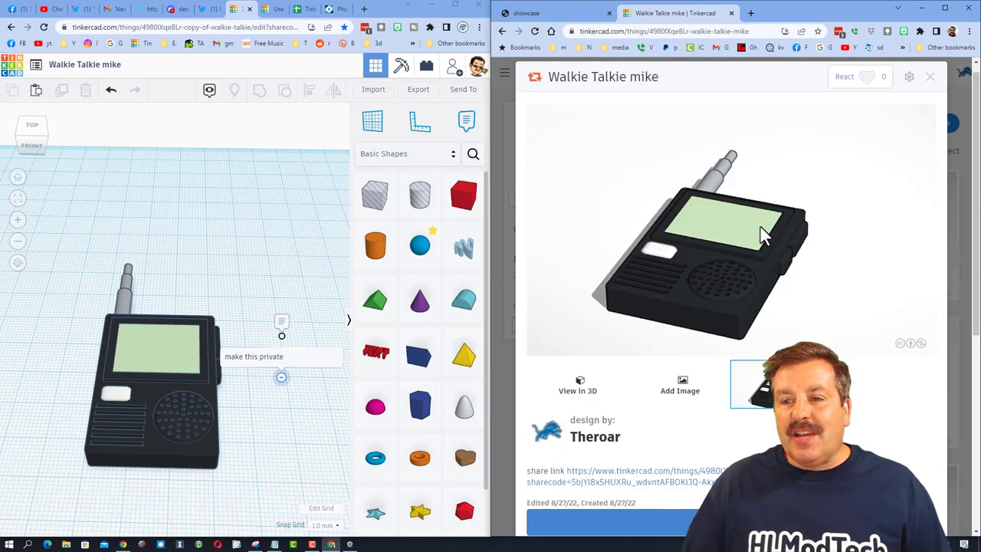
pyautogui.click(728, 483)
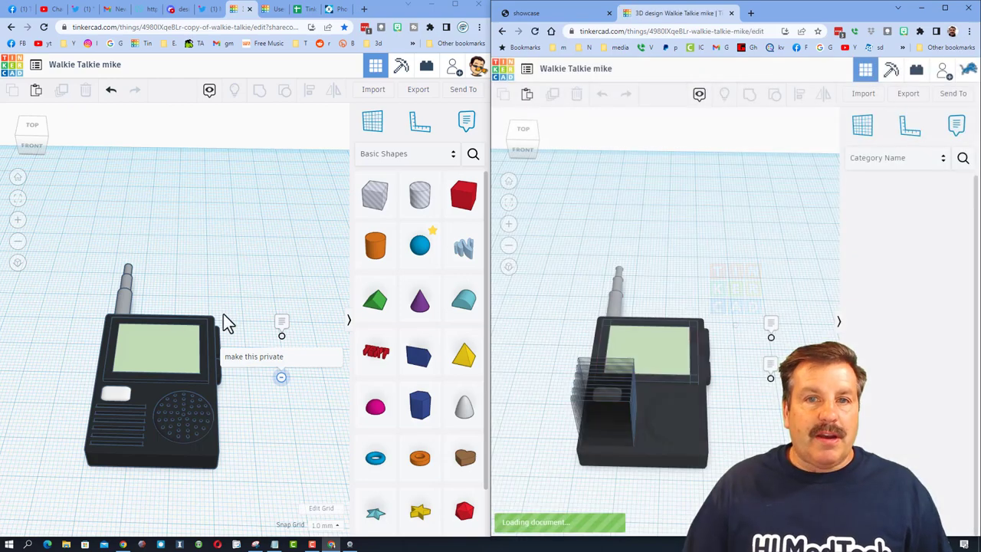
# Add a note reading 'hey' above the walkie-talkie.
pyautogui.click(955, 125)
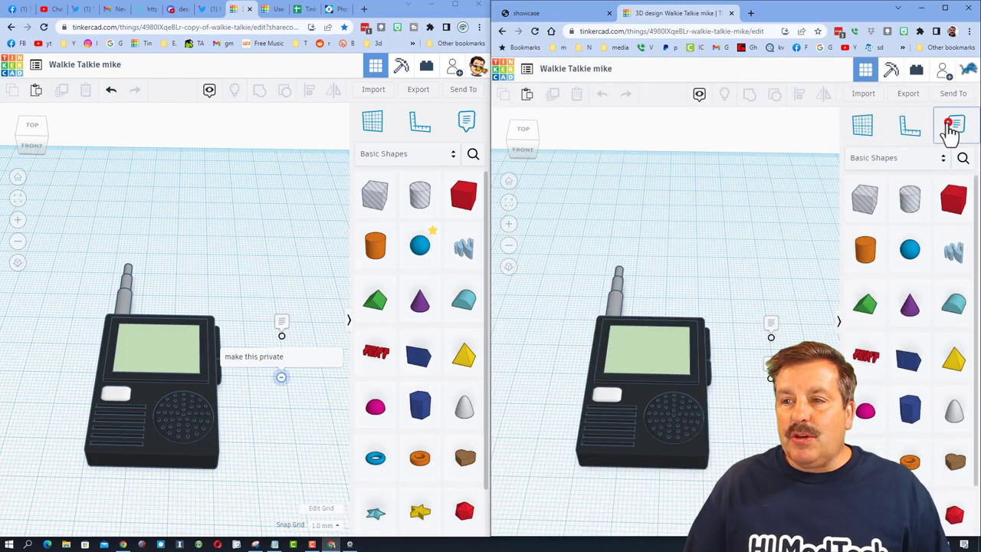
pyautogui.click(703, 252)
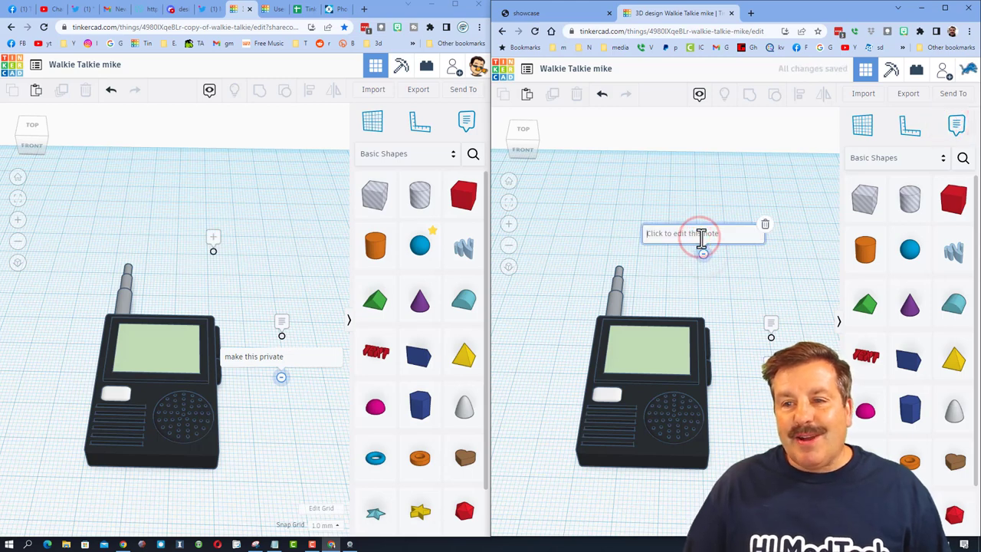
pyautogui.write('hey')
pyautogui.press('Return')
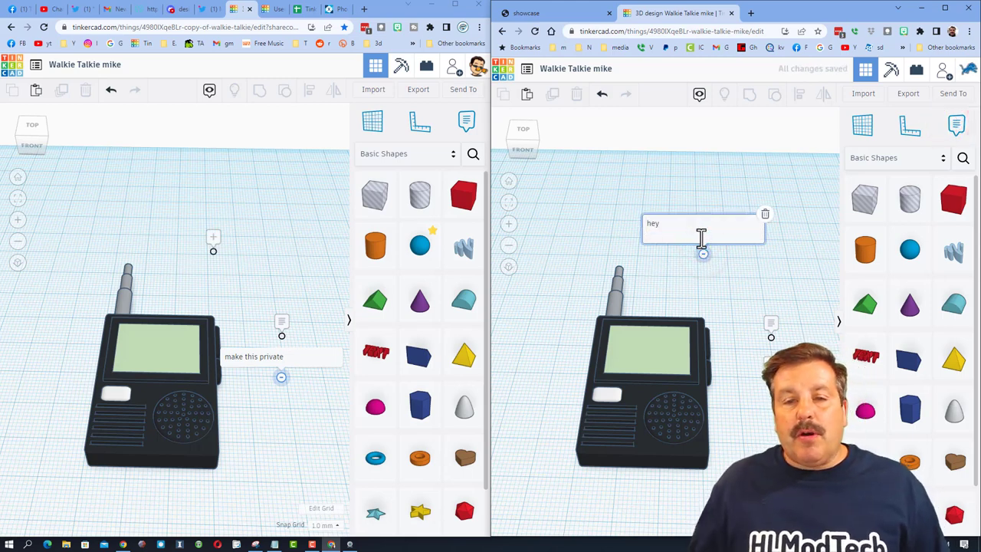
pyautogui.click(675, 271)
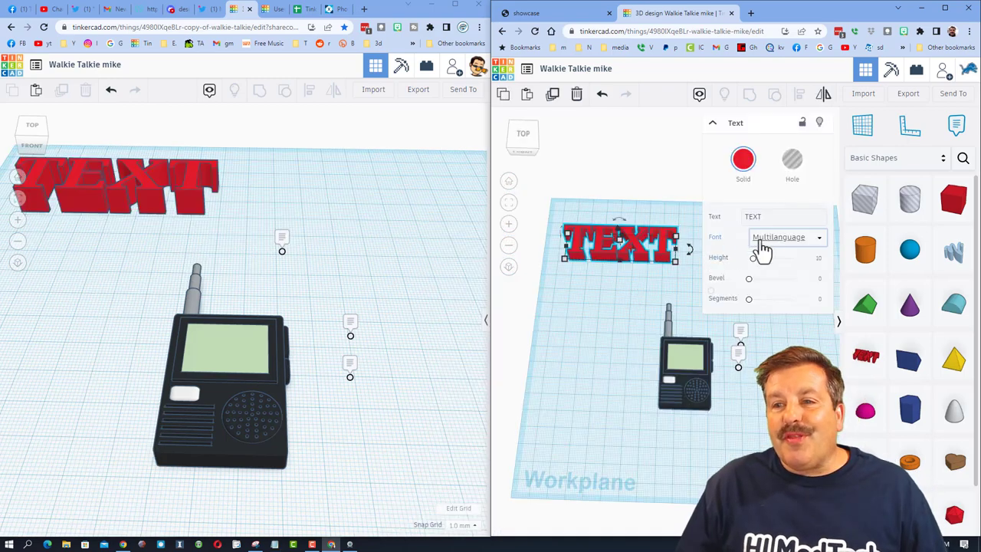
# Change the text shape to 12345 and move it along the top of the workplane.
pyautogui.click(770, 217)
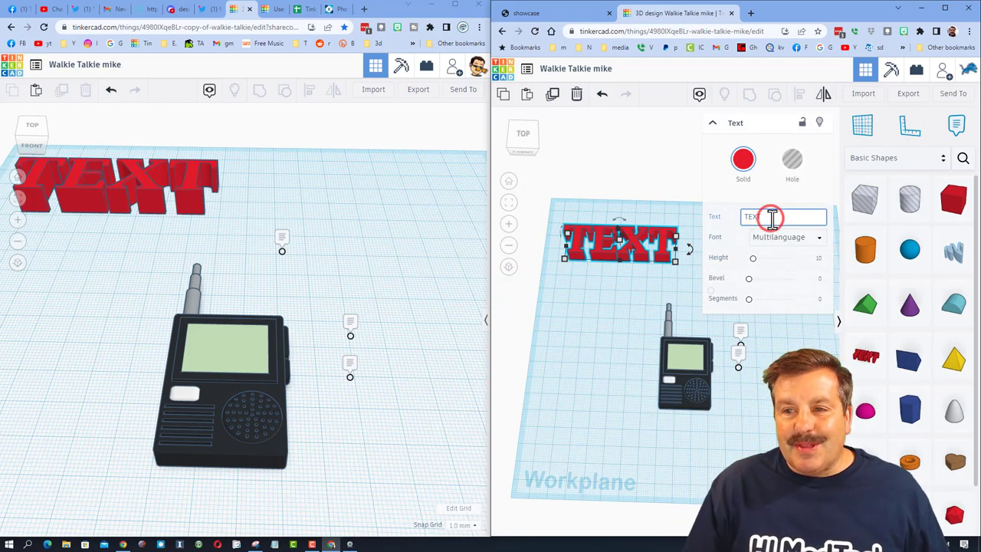
pyautogui.press('BackSpace')
pyautogui.press('BackSpace')
pyautogui.press('BackSpace')
pyautogui.press('BackSpace')
pyautogui.write('12345')
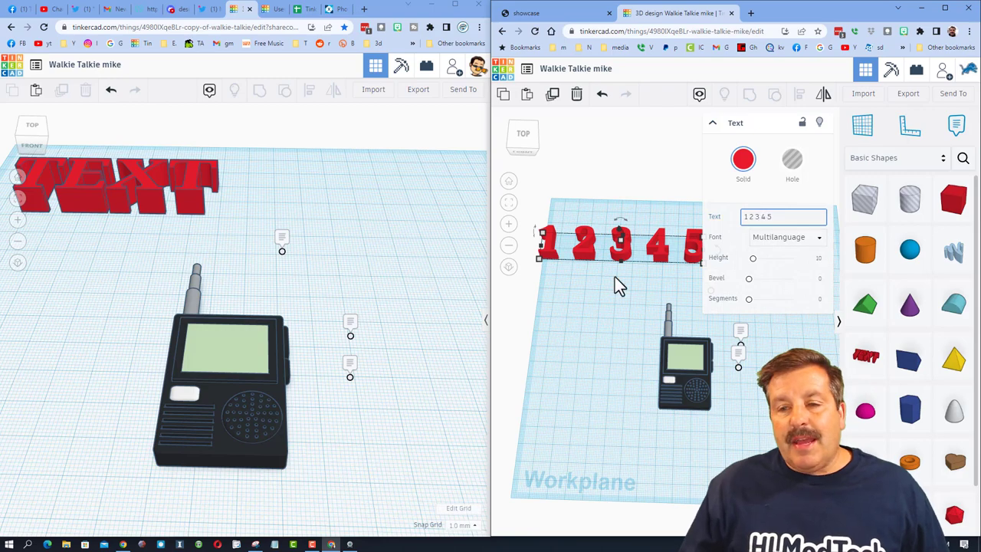
pyautogui.moveTo(620, 255); pyautogui.dragTo(642, 239)
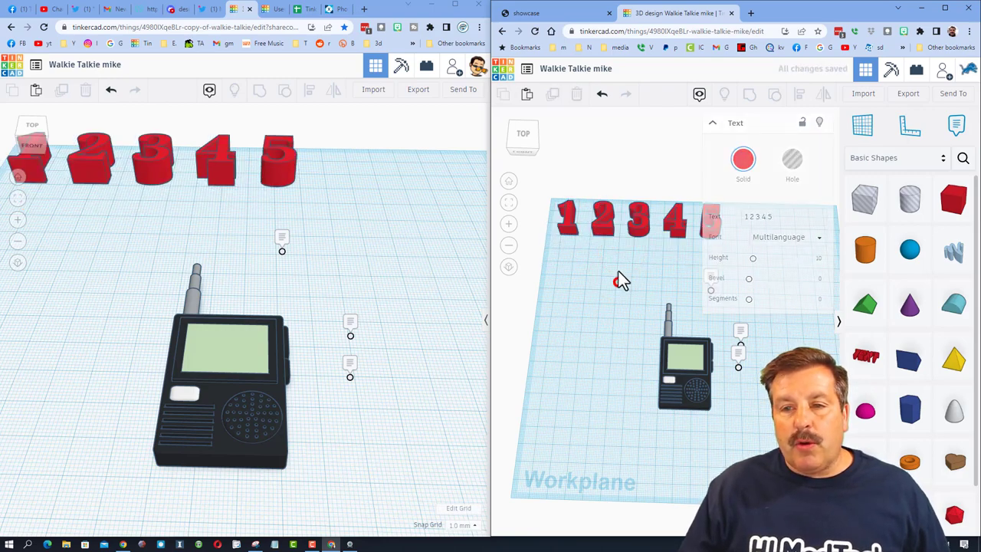
# Duplicate the 12345 text, move the copy to the bottom, and colour it green.
pyautogui.click(618, 278)
pyautogui.click(637, 229)
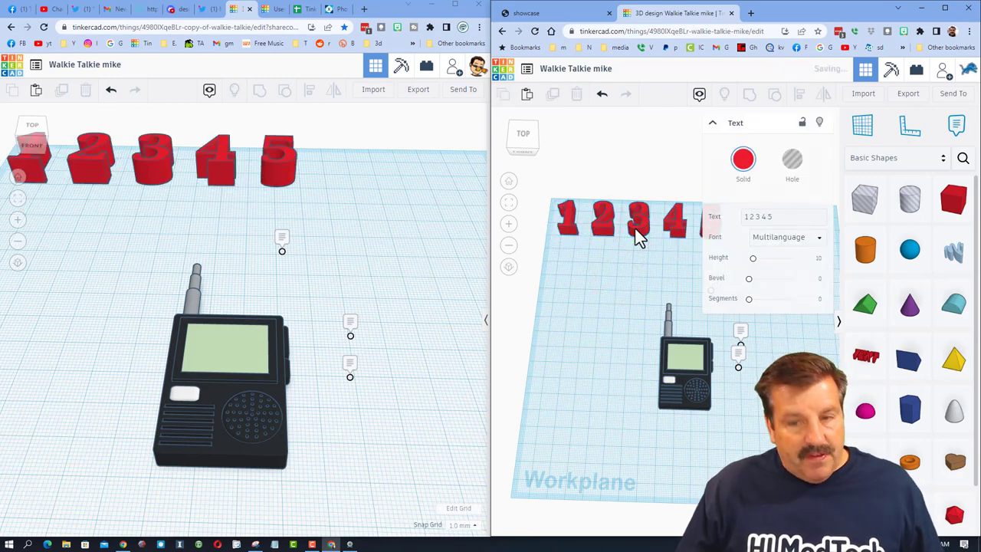
pyautogui.hotkey('ctrl', 'd')
pyautogui.moveTo(641, 236); pyautogui.dragTo(638, 490)
pyautogui.click(743, 162)
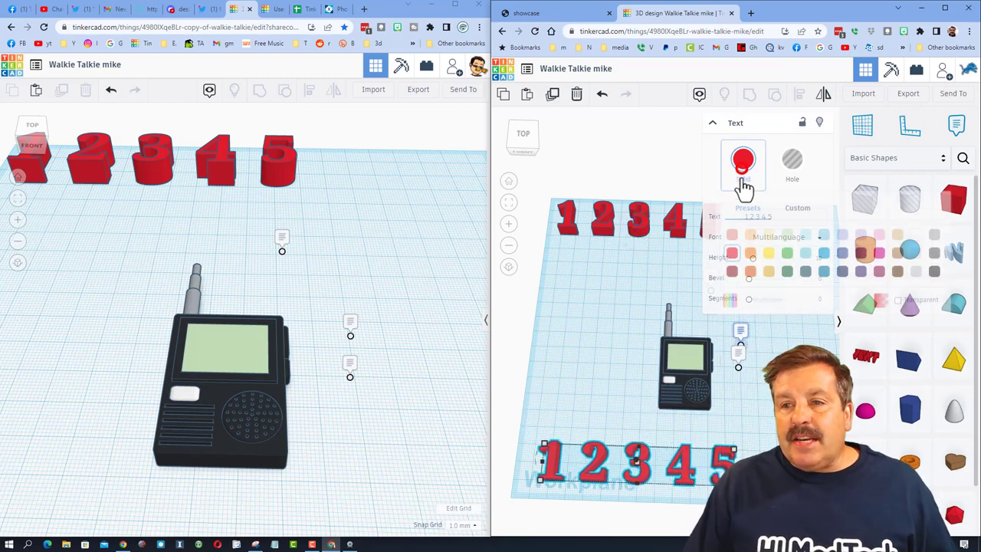
pyautogui.click(778, 258)
# Move the note to just below the red 1, then orbit both views.
pyautogui.click(600, 409)
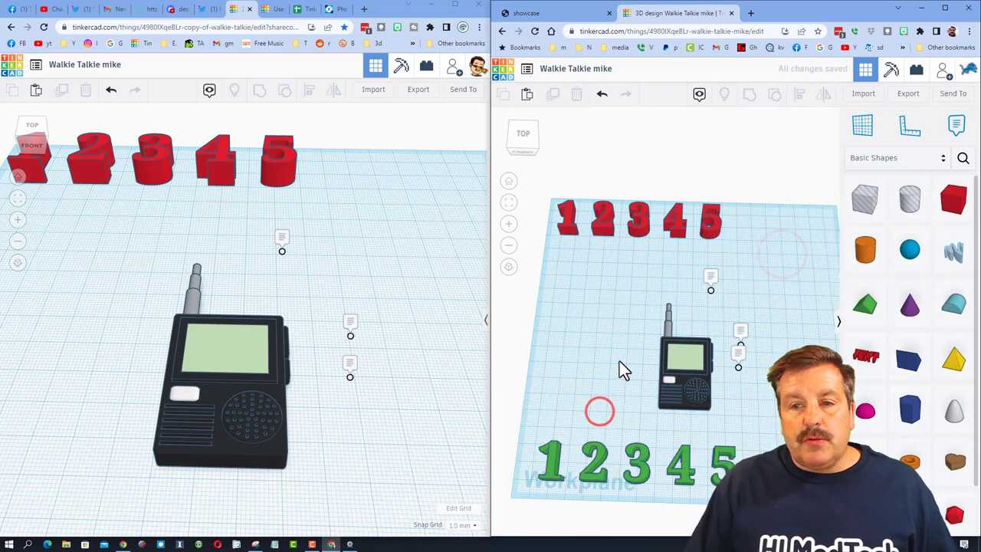
pyautogui.scroll(-3, 619, 364)
pyautogui.moveTo(693, 288); pyautogui.dragTo(598, 278)
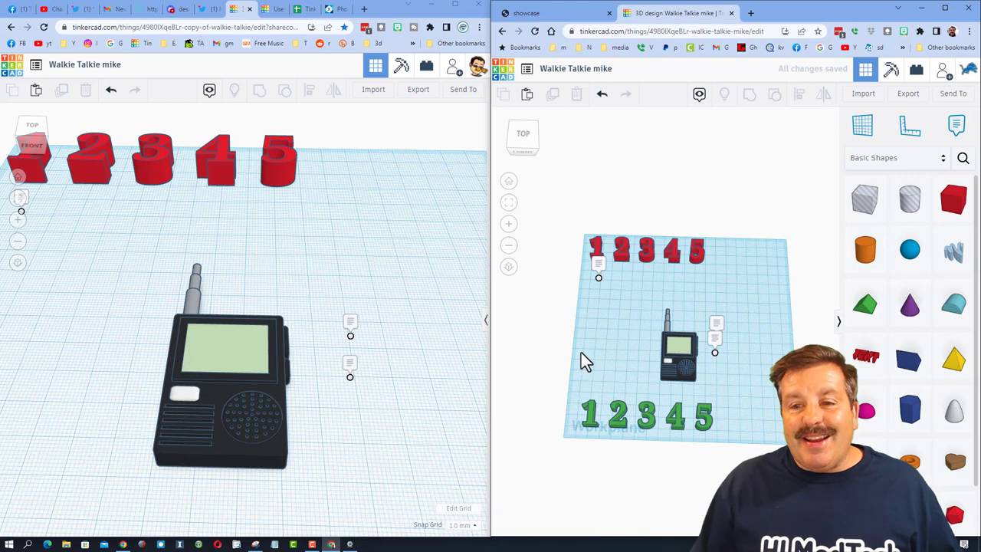
pyautogui.moveTo(617, 364); pyautogui.dragTo(628, 367, button='right')
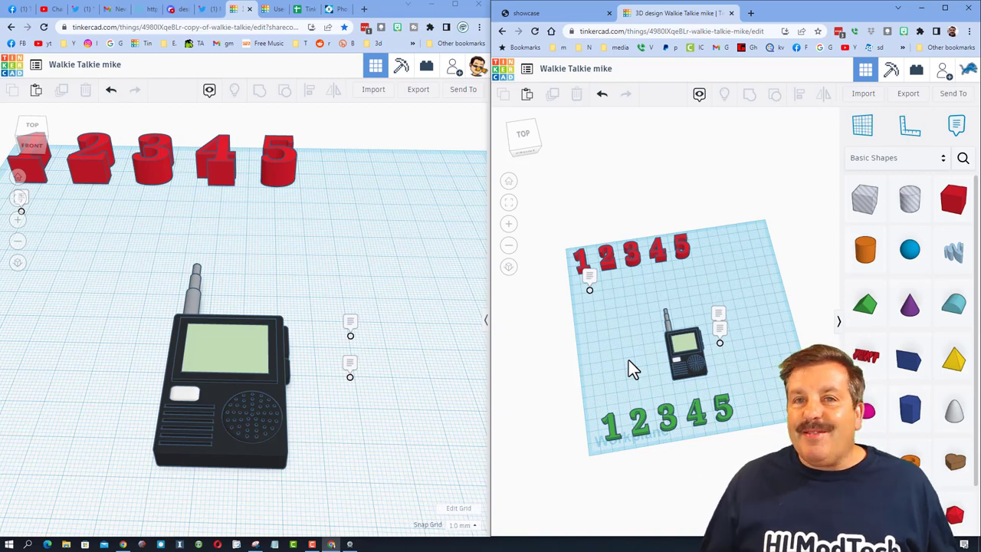
pyautogui.moveTo(367, 472); pyautogui.dragTo(244, 440, button='right')
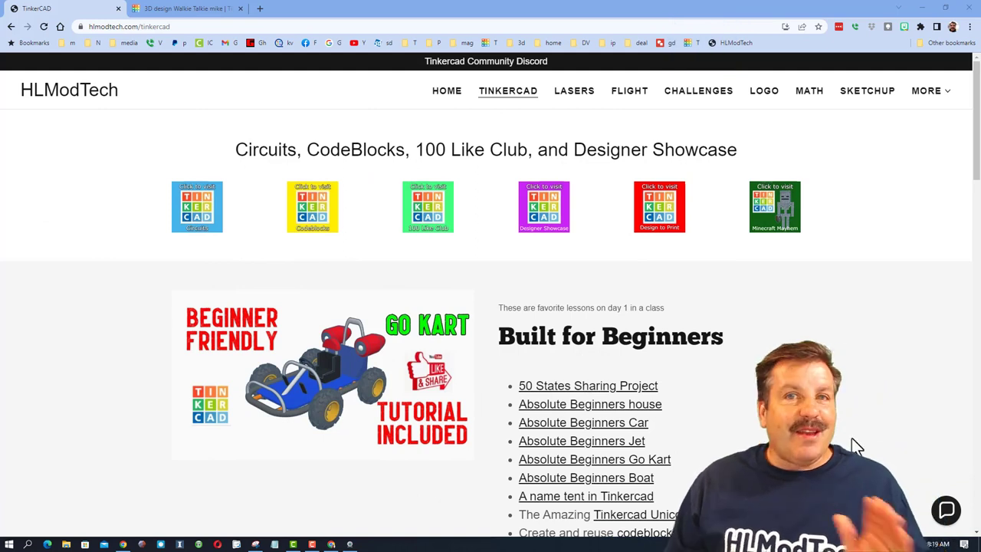
pyautogui.click(946, 513)
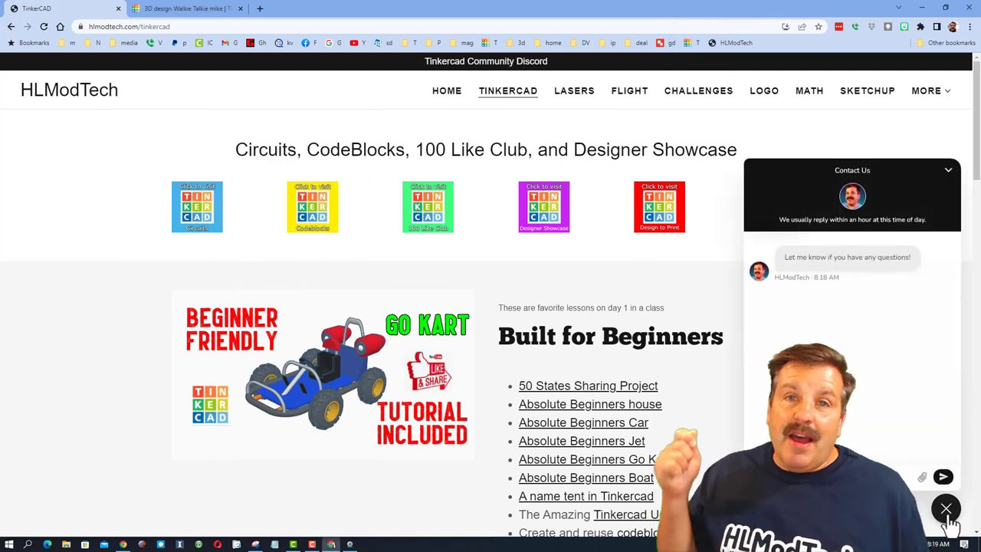
pyautogui.click(946, 510)
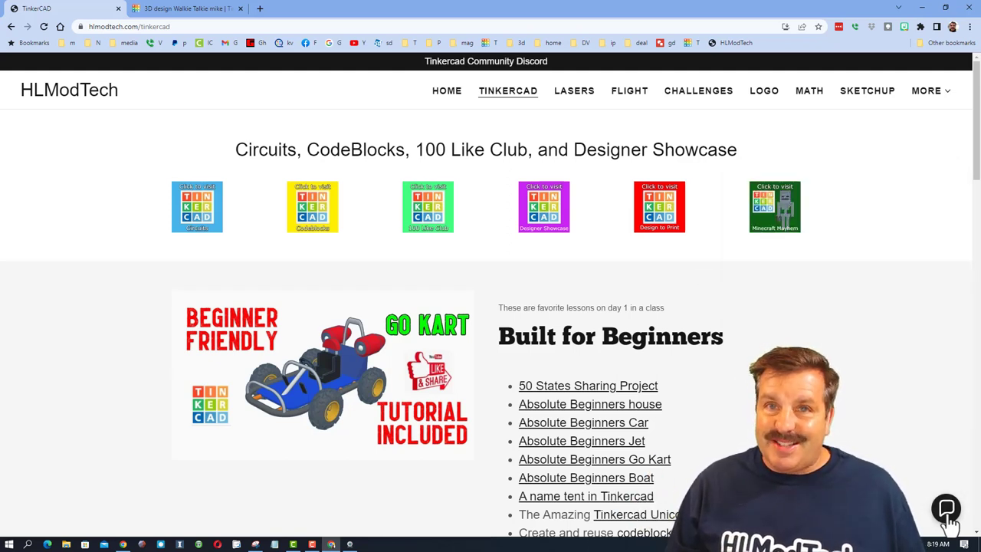
# Open the Tinkercad Community Discord invite from the site's banner.
pyautogui.click(484, 61)
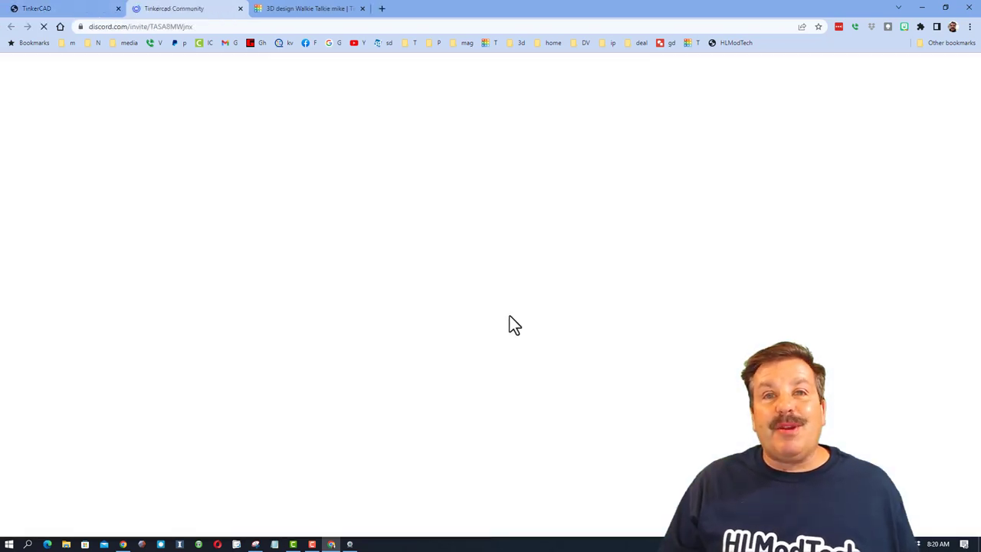